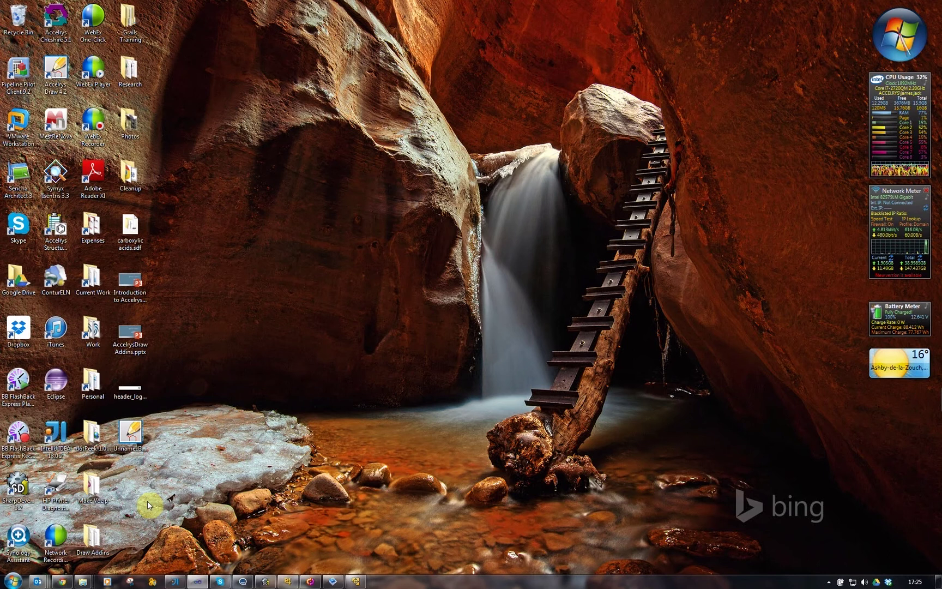
Launch Accelrys Draw 4.2 from its desktop icon to get an empty Unnamed1 drawing.
double_click(62, 77)
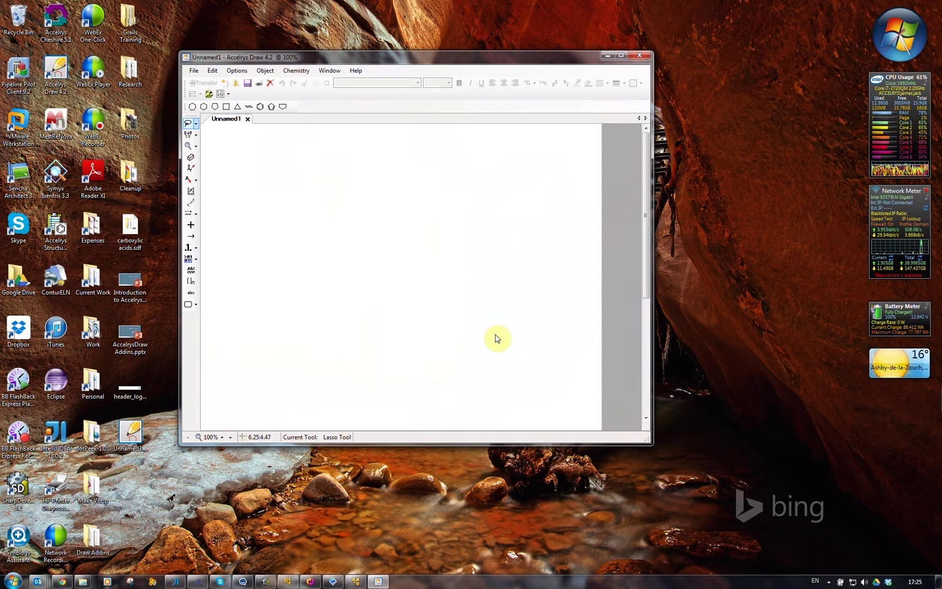
left_click(300, 71)
mouse_move(333, 452)
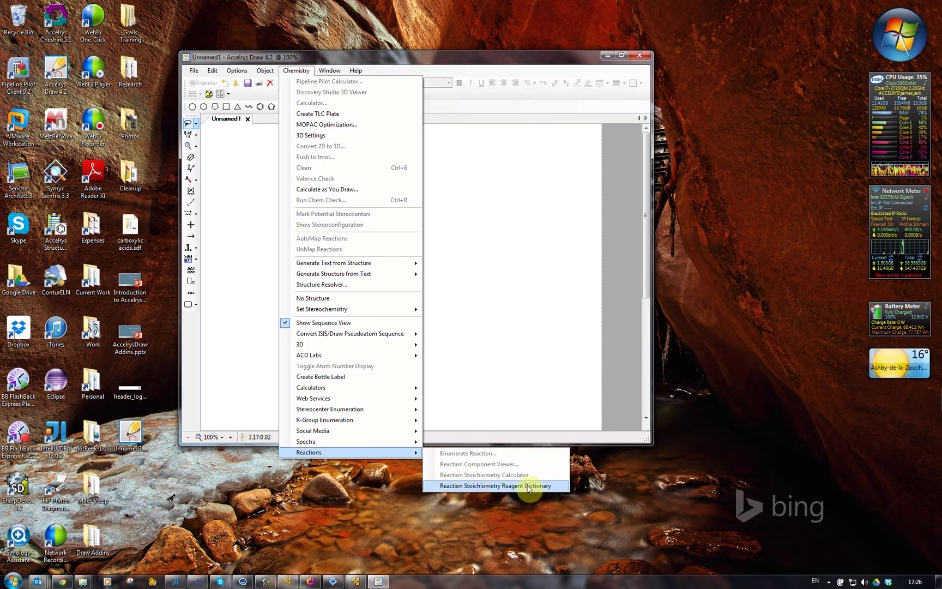
left_click(298, 70)
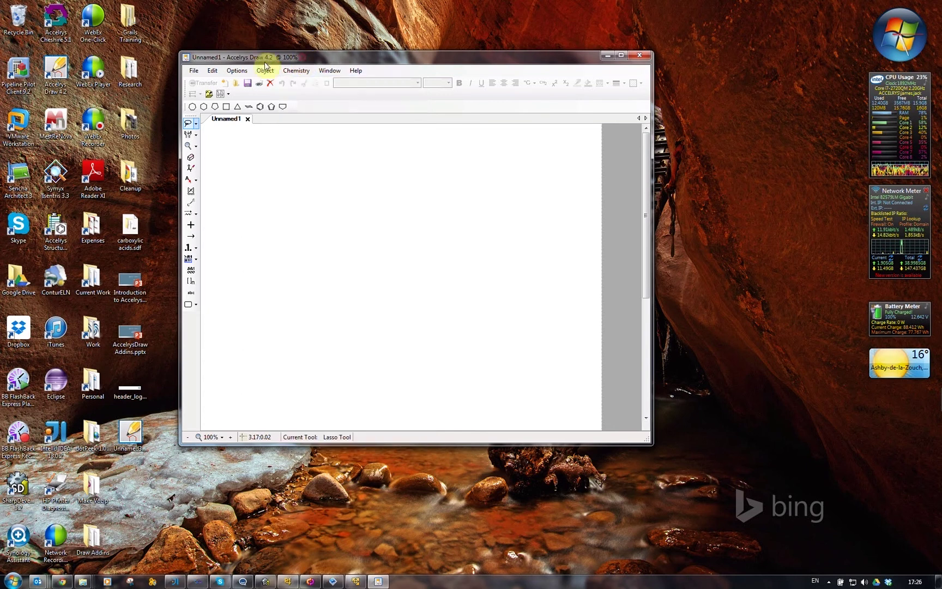
Reopen the recent file fischer indole.rxn, showing the hydrazine plus ketone to indole reaction.
left_click(194, 71)
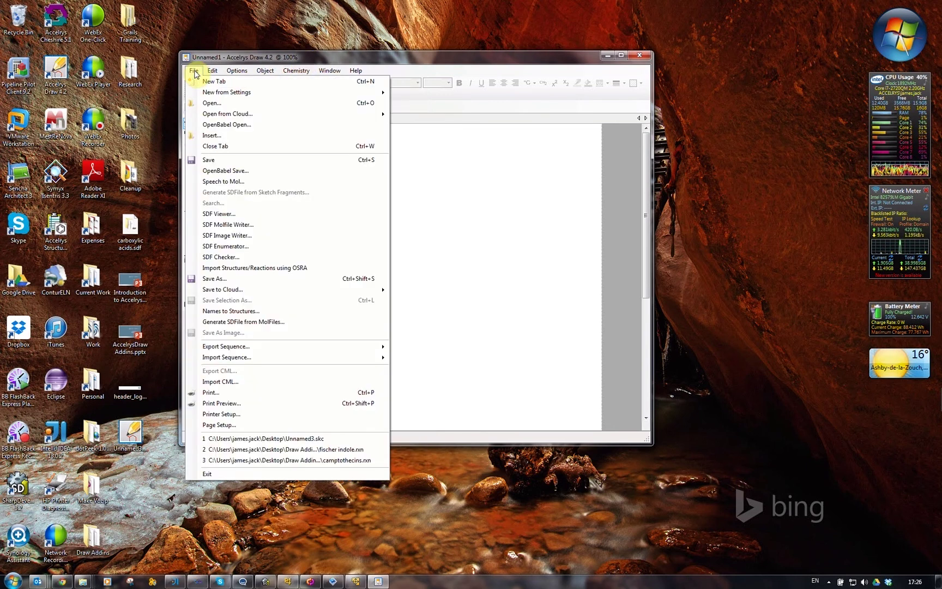
left_click(300, 451)
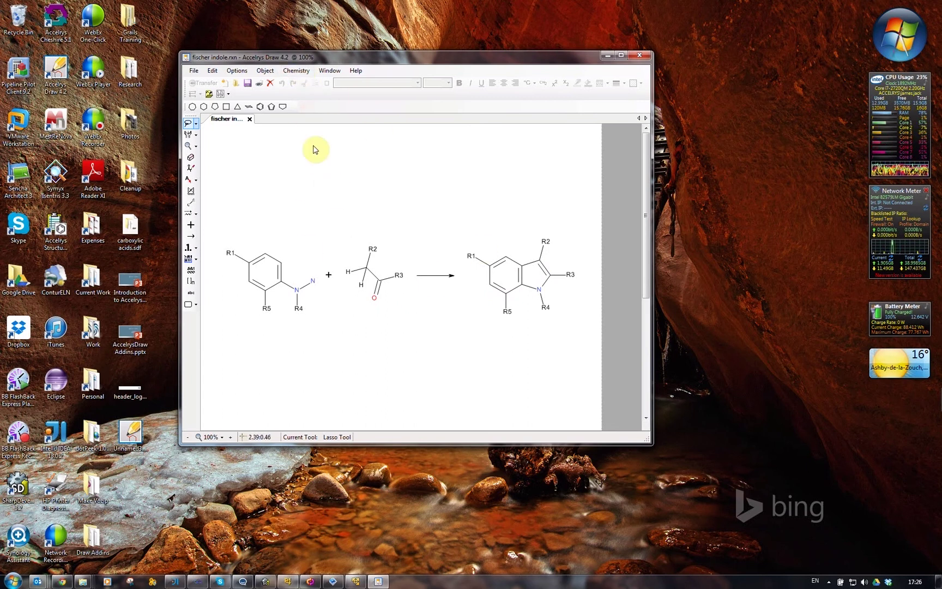
left_click(296, 73)
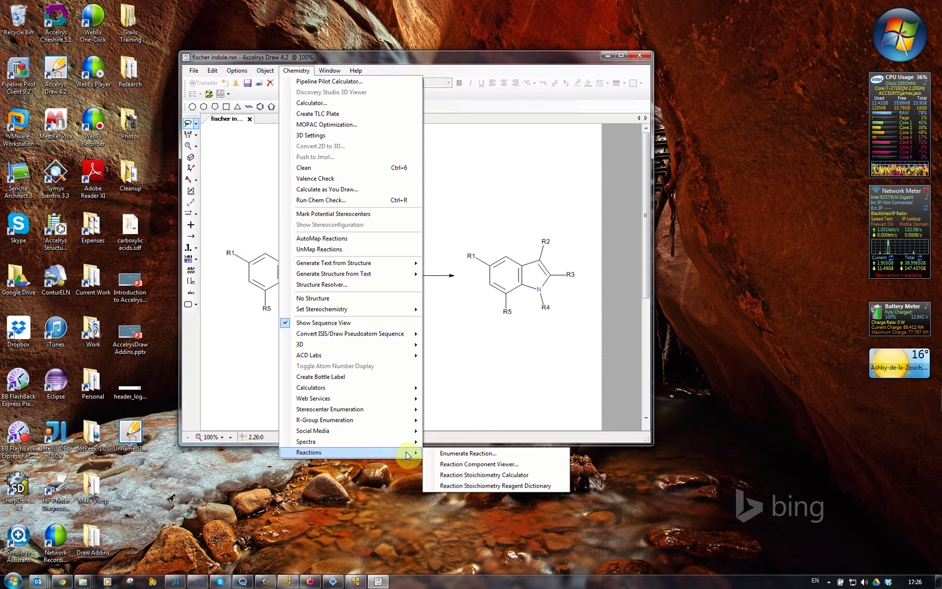
Open the Reaction Enumerator and load hydrazines.sdf as Reactant A.
left_click(451, 455)
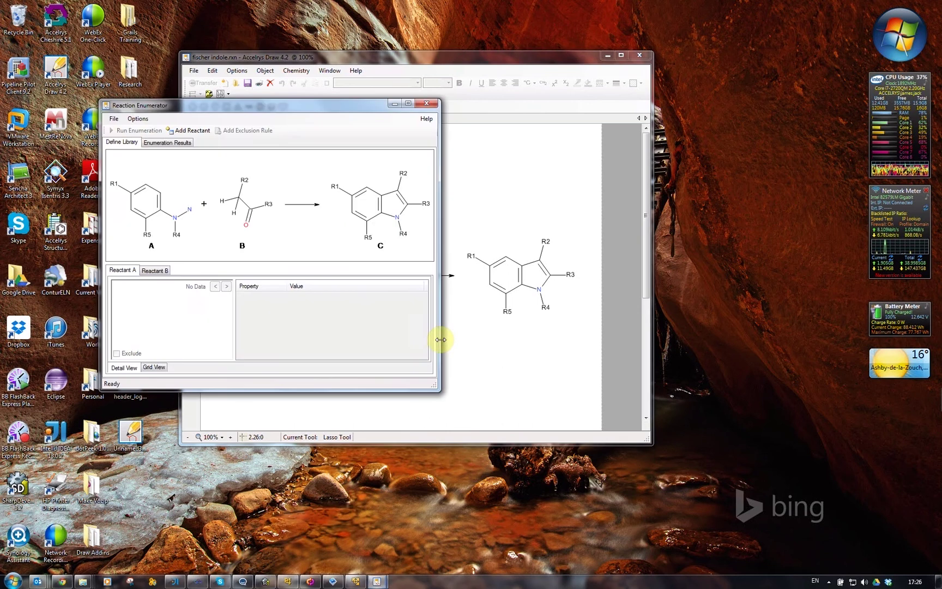
left_click_drag(274, 105, 447, 134)
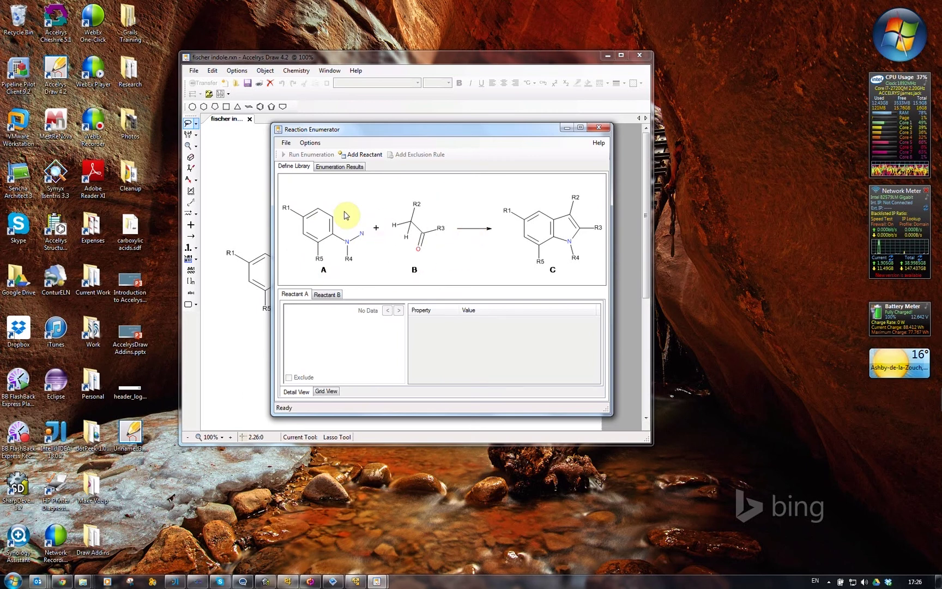
left_click(285, 142)
left_click(304, 180)
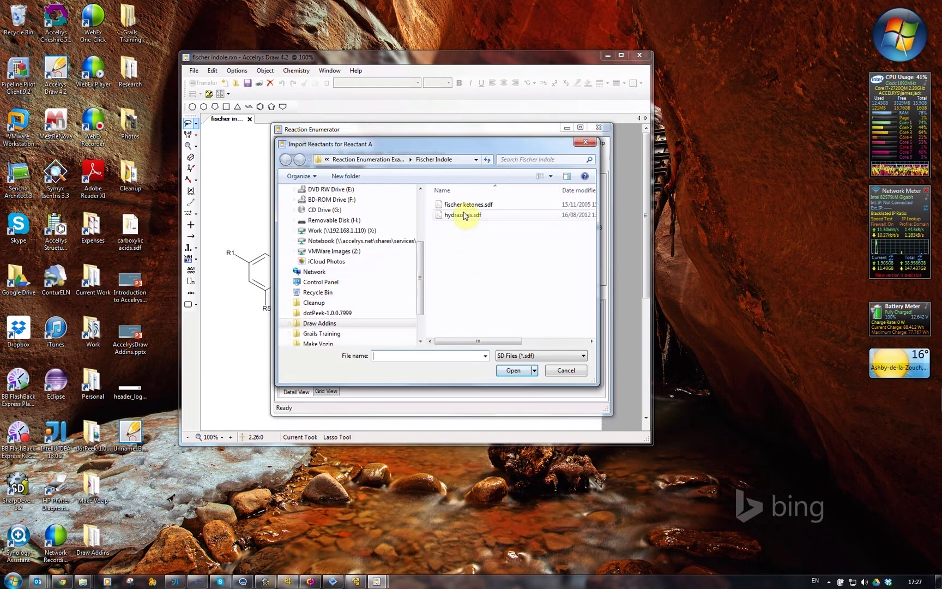
left_click(458, 214)
left_click(514, 371)
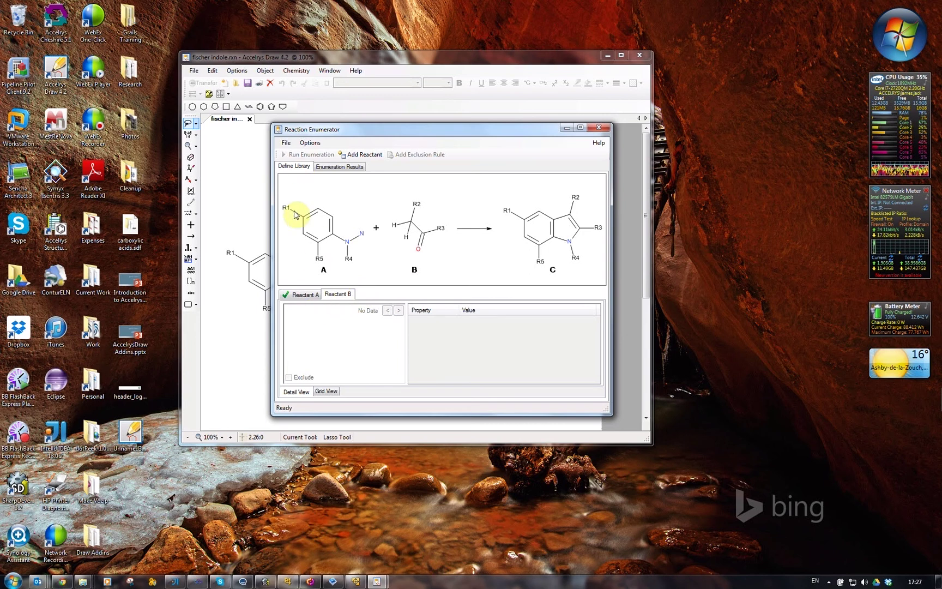
Import fischer ketones.sdf as Reactant B.
left_click(286, 143)
left_click(310, 180)
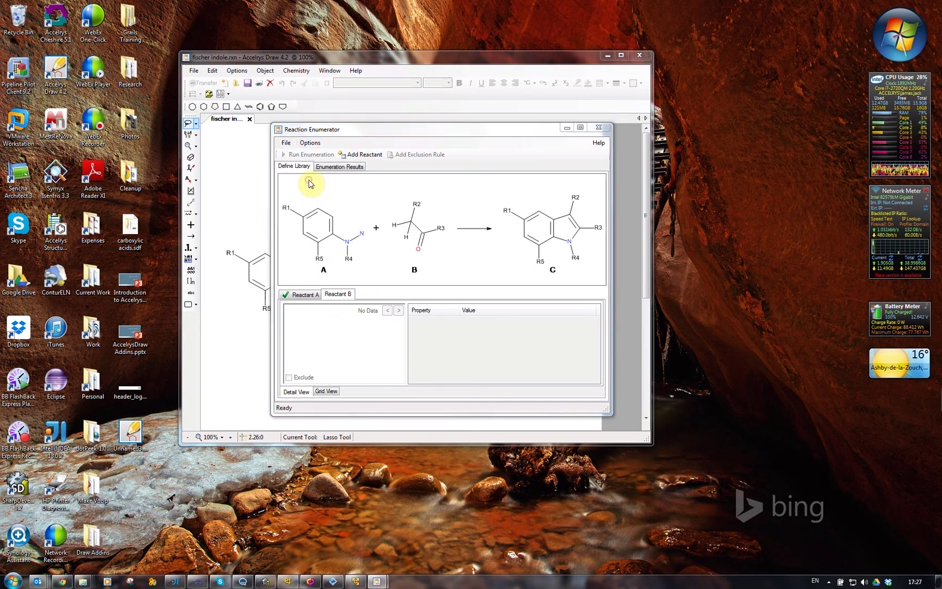
left_click(460, 204)
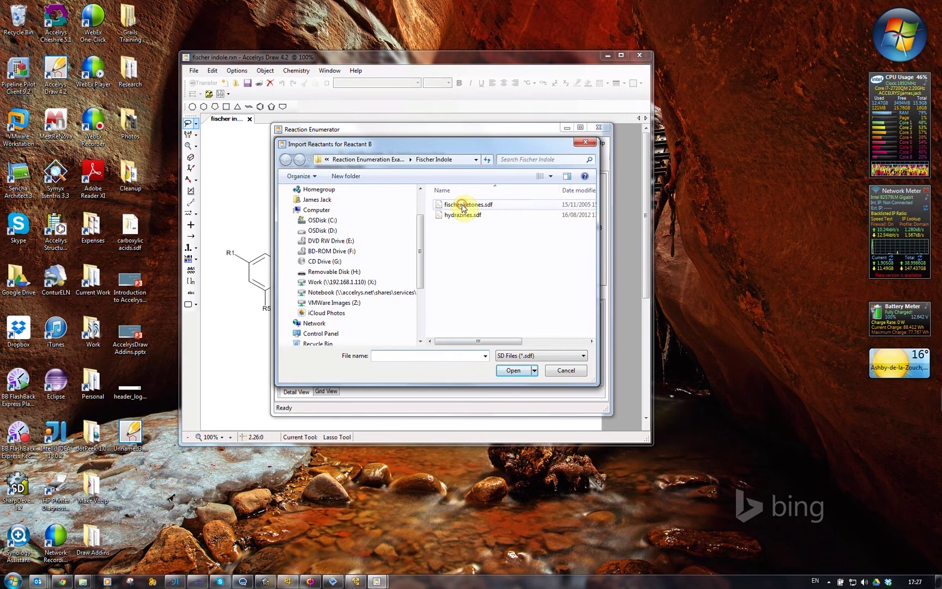
left_click(516, 371)
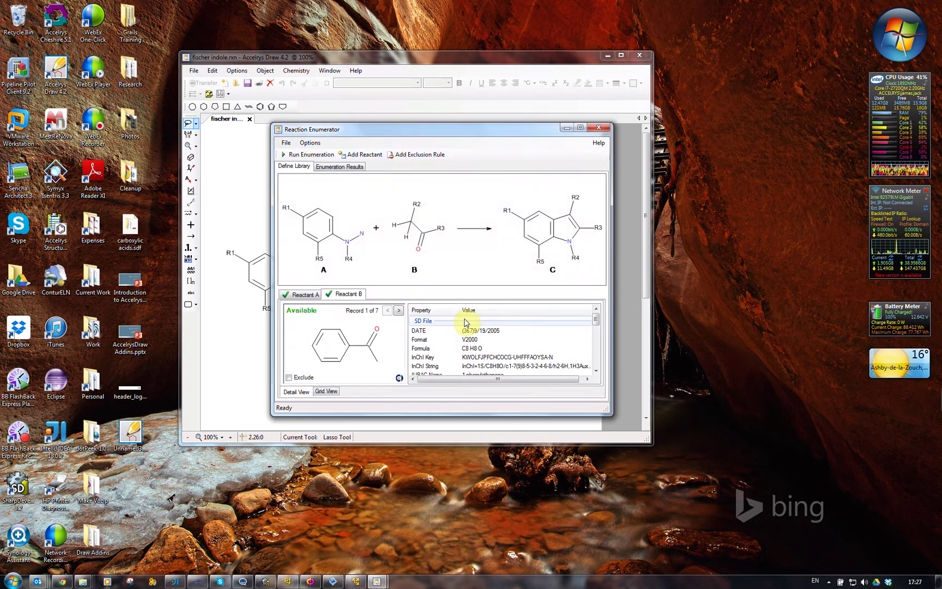
View Reactant A's phenylhydrazine record and review the Enumeration settings without changing them.
left_click(311, 295)
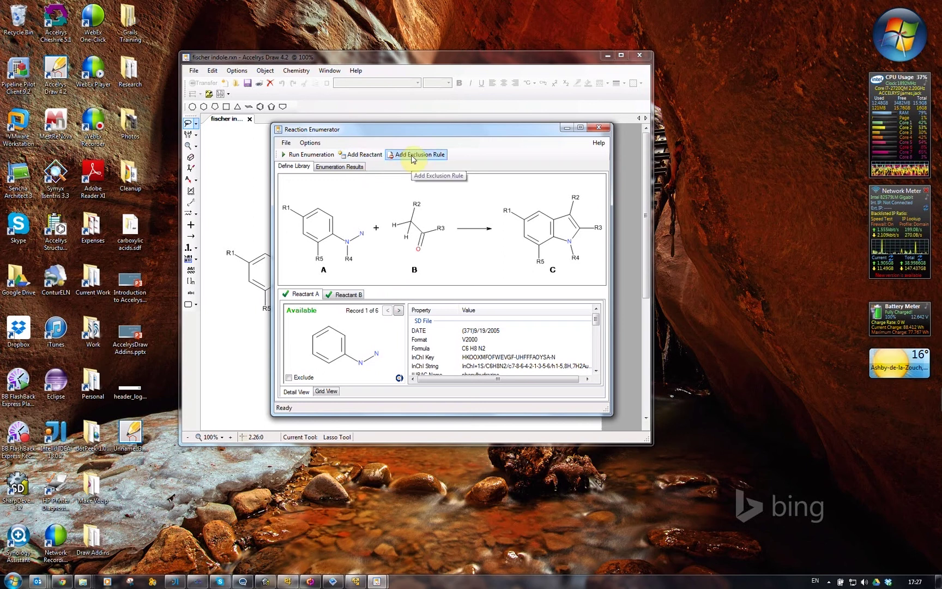
left_click(309, 143)
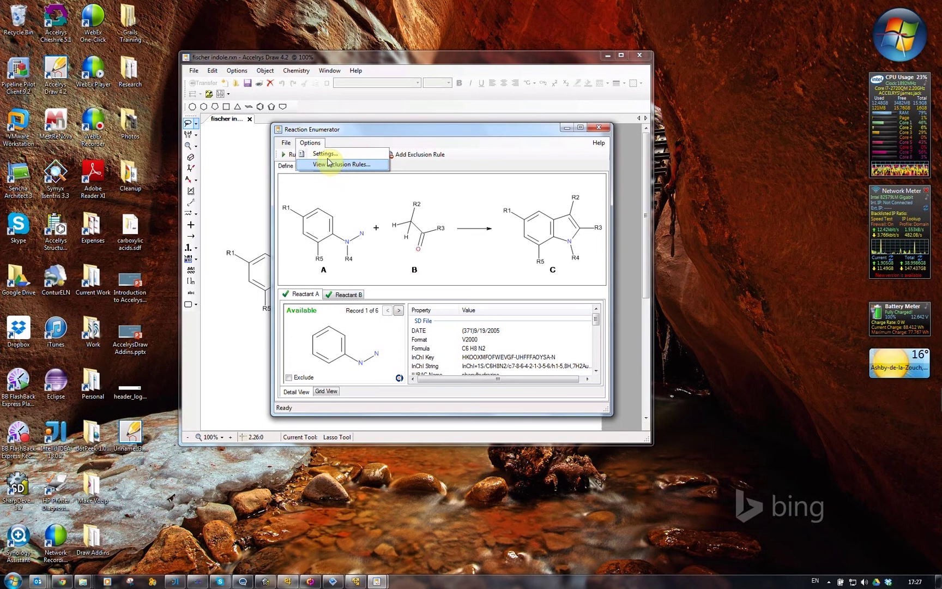
left_click(326, 154)
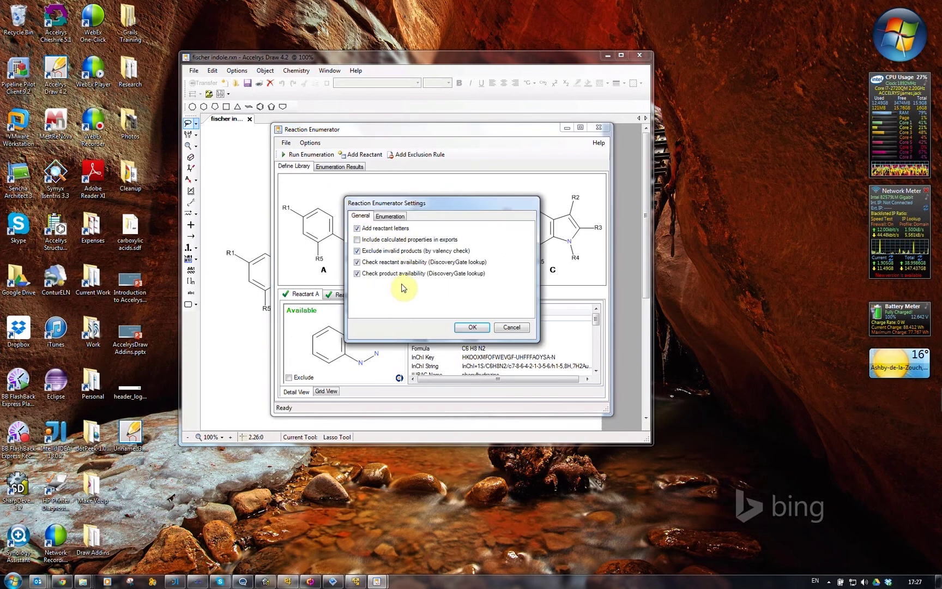
left_click(388, 216)
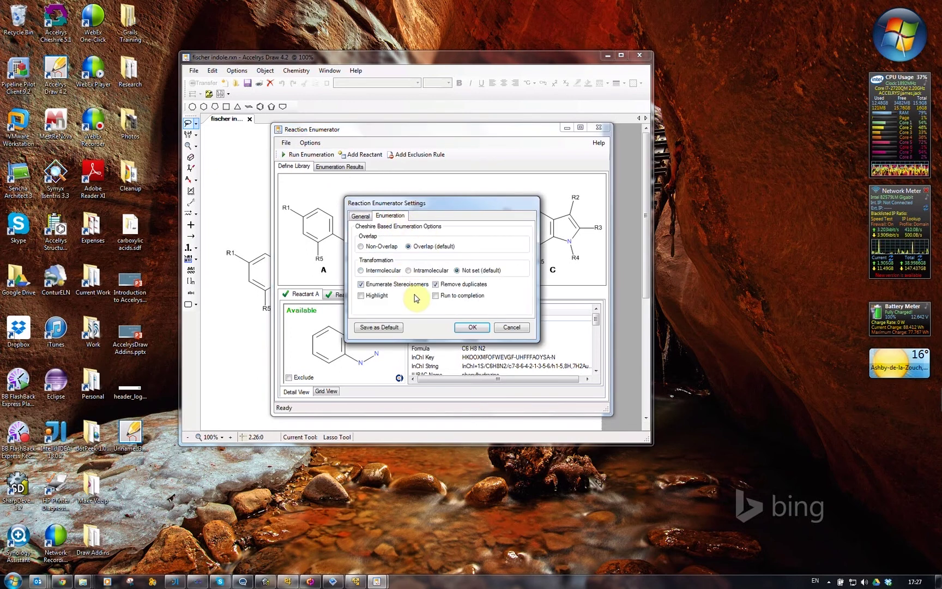
left_click(479, 328)
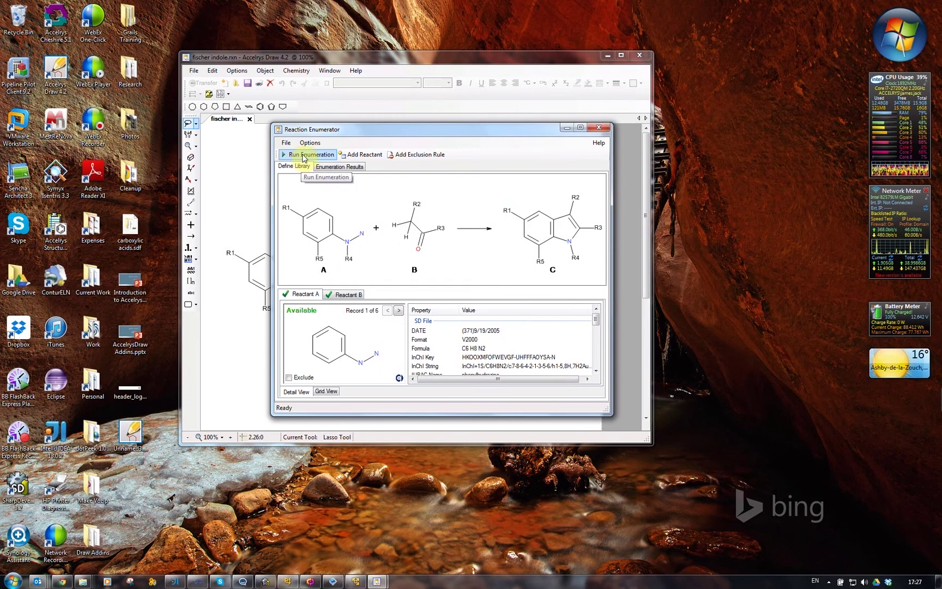
Run the enumeration and browse the generated indole product records.
left_click(304, 156)
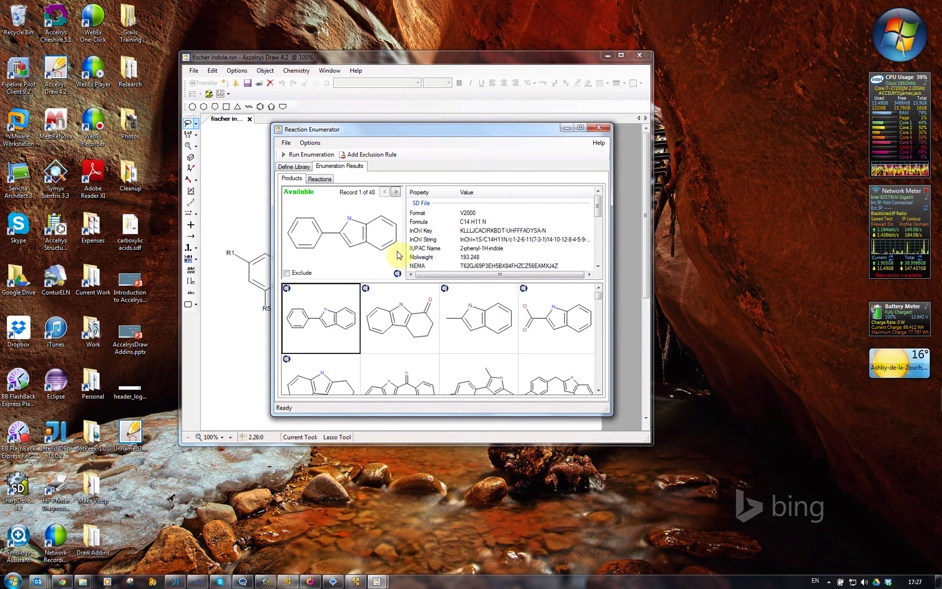
mouse_move(599, 301)
left_mouse_down()
mouse_move(599, 383)
mouse_move(603, 290)
left_mouse_up()
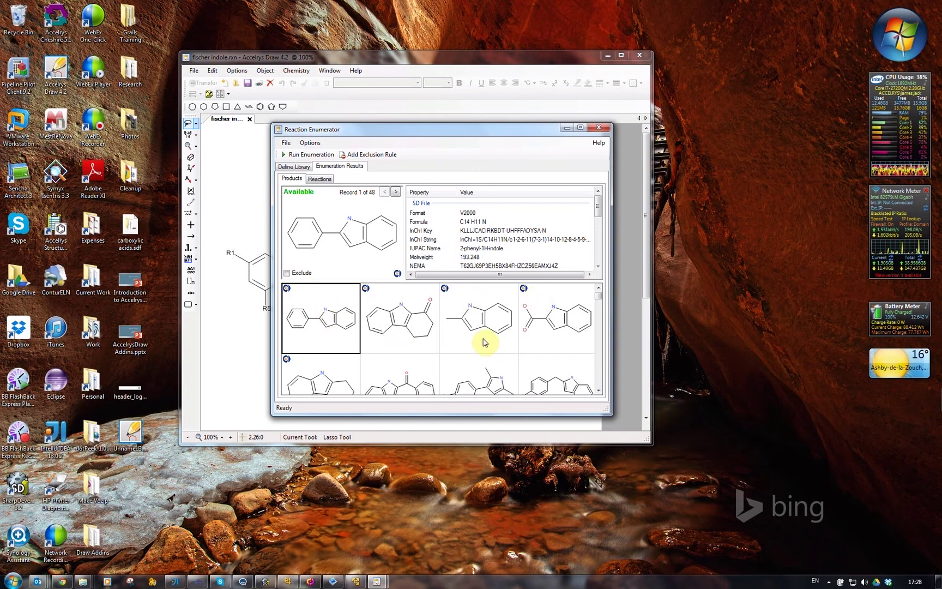
mouse_move(599, 296)
left_mouse_down()
mouse_move(608, 337)
mouse_move(610, 294)
left_mouse_up()
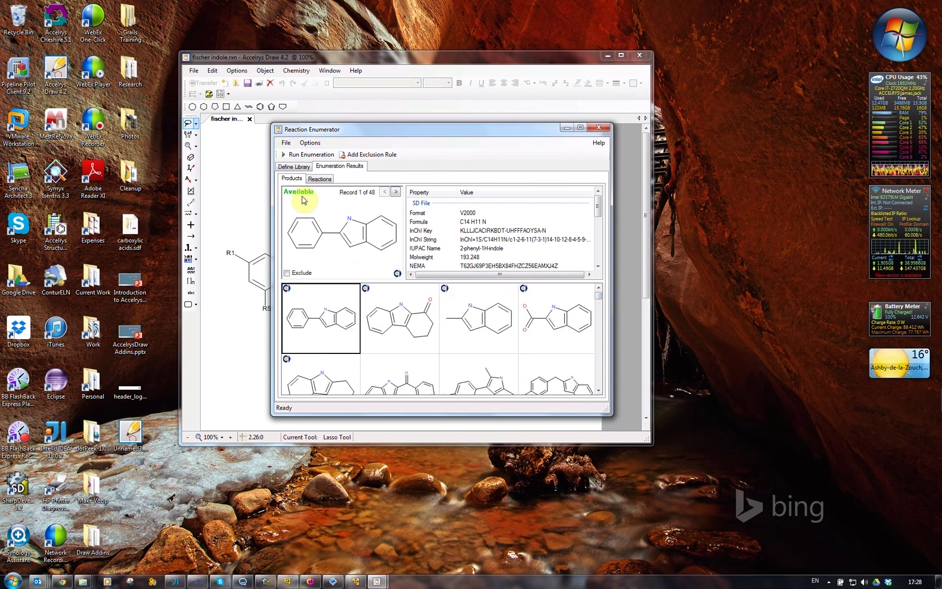
left_click(395, 193)
left_click(397, 192)
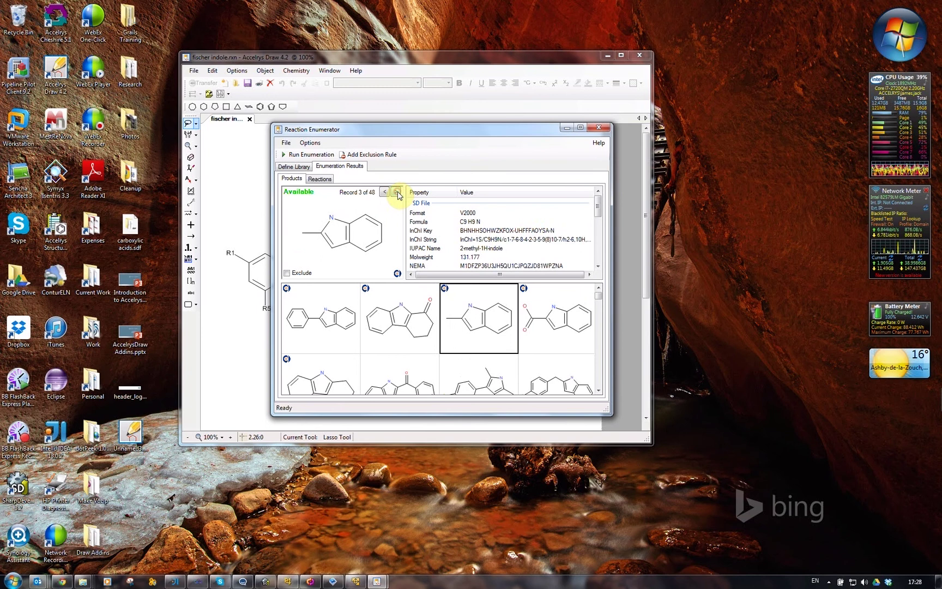
left_click(397, 193)
left_click(384, 193)
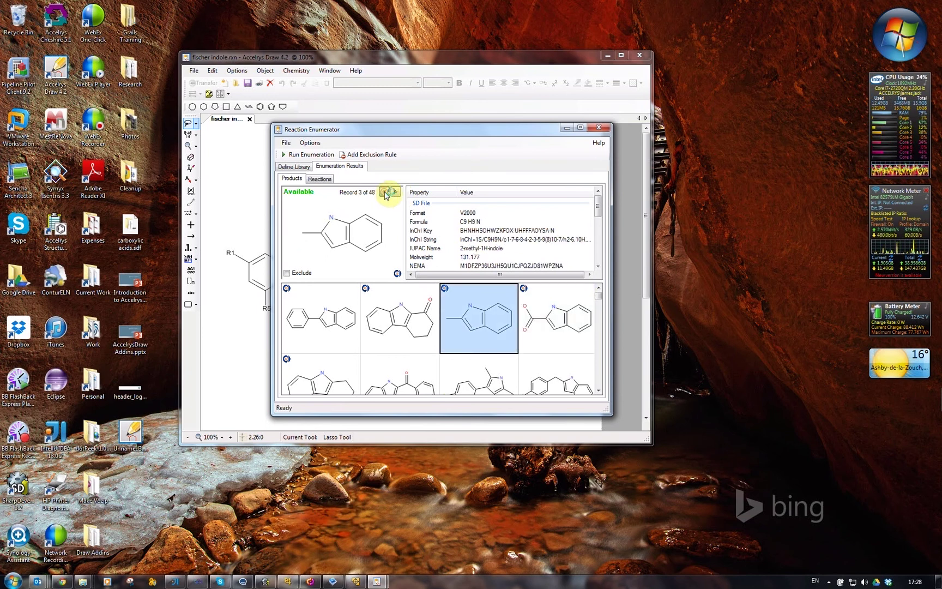
left_click(385, 192)
left_click(384, 193)
Show the enumerated reactions and step to record 2 of 42, the cyclohexanedione reaction.
mouse_move(397, 275)
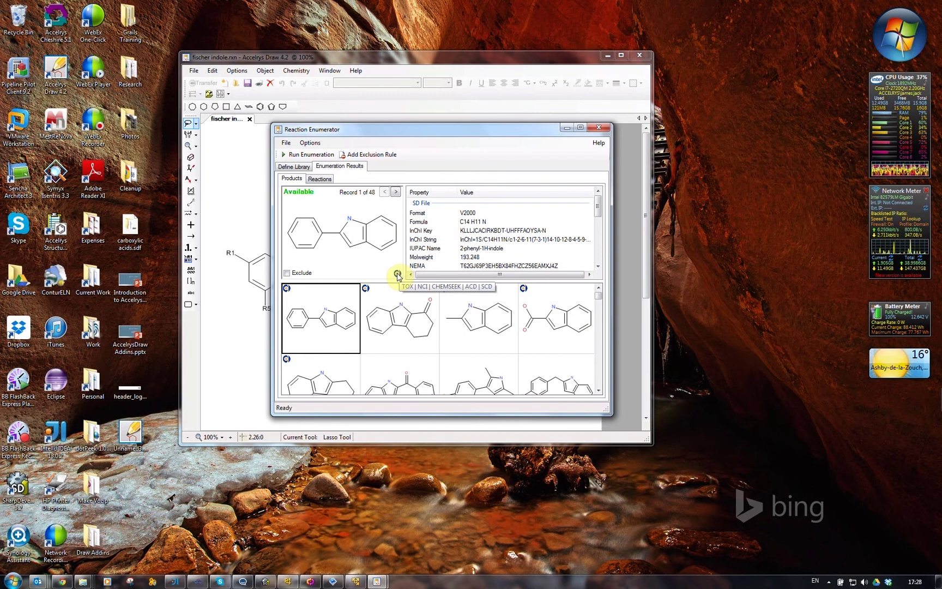
left_click(323, 180)
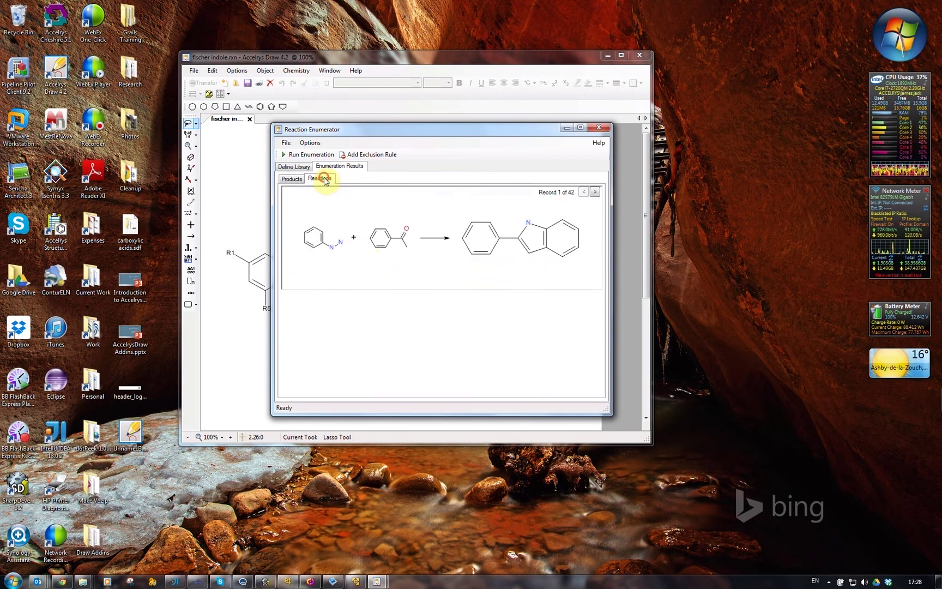
left_click(594, 192)
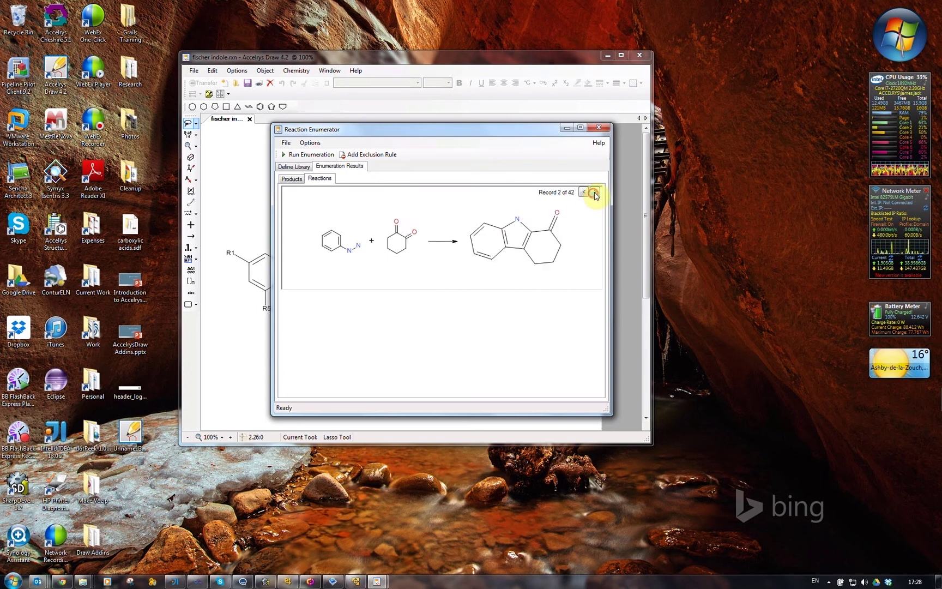
left_click(594, 192)
left_click(595, 192)
left_click(594, 193)
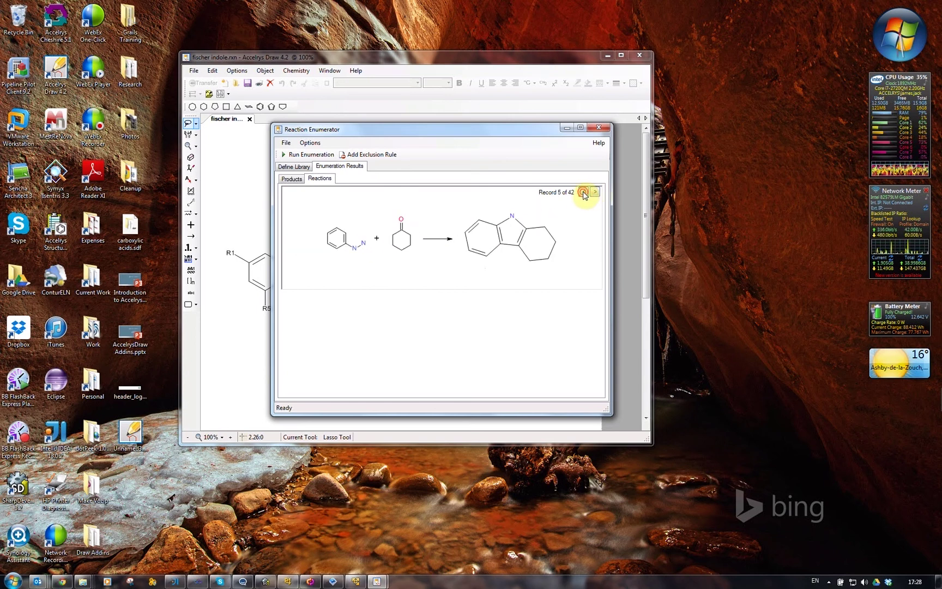
left_click(583, 193)
left_click(583, 192)
left_click(583, 193)
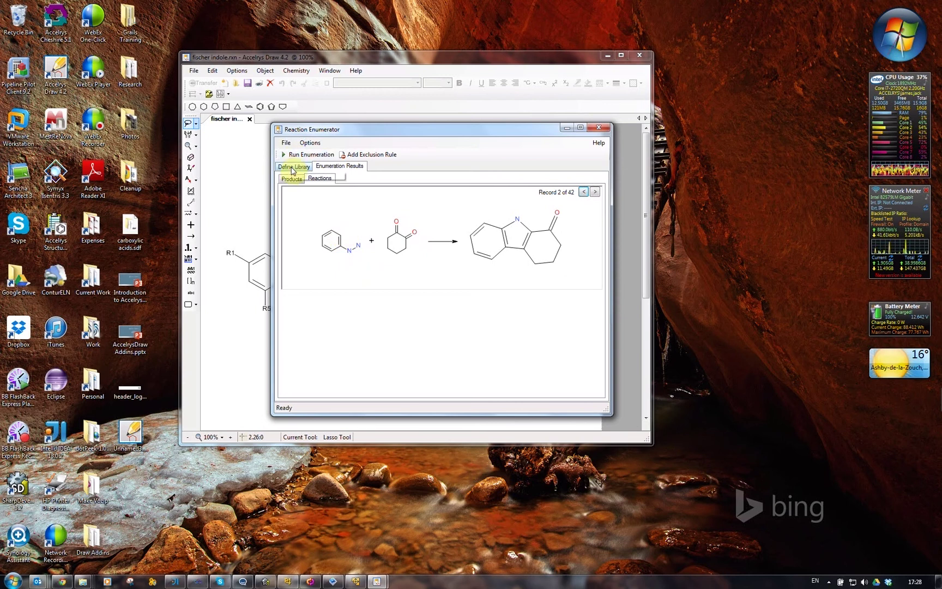
left_click(287, 144)
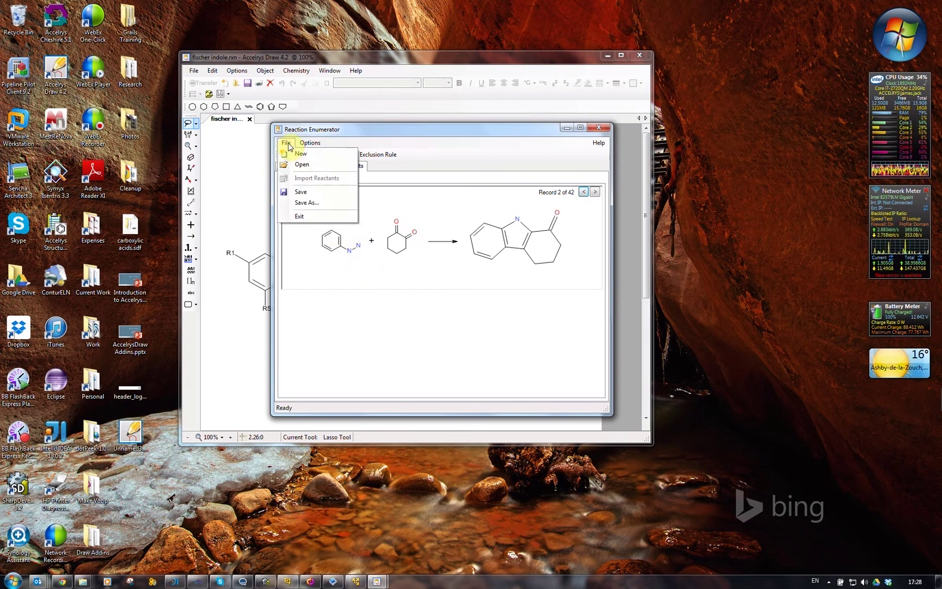
left_click(307, 203)
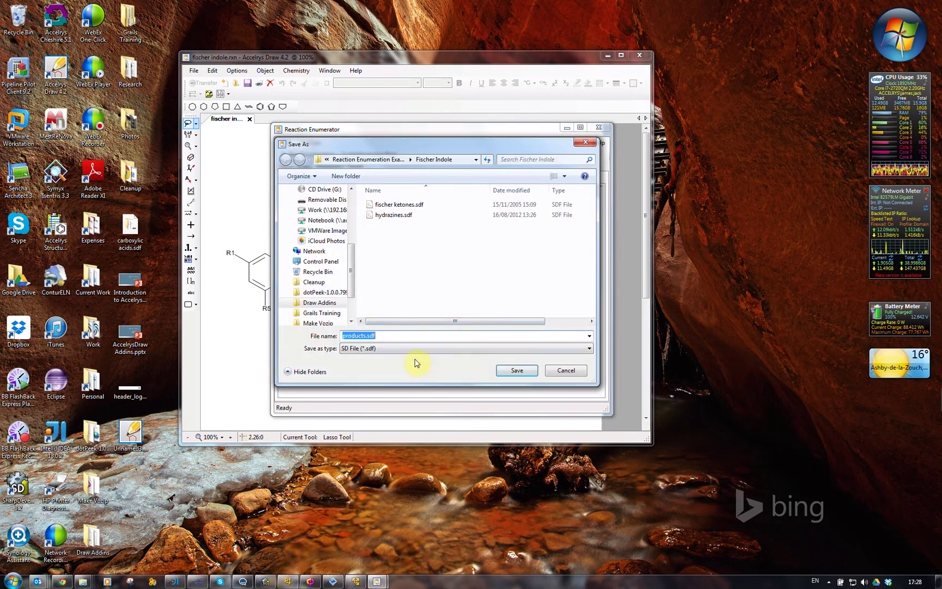
left_click(590, 349)
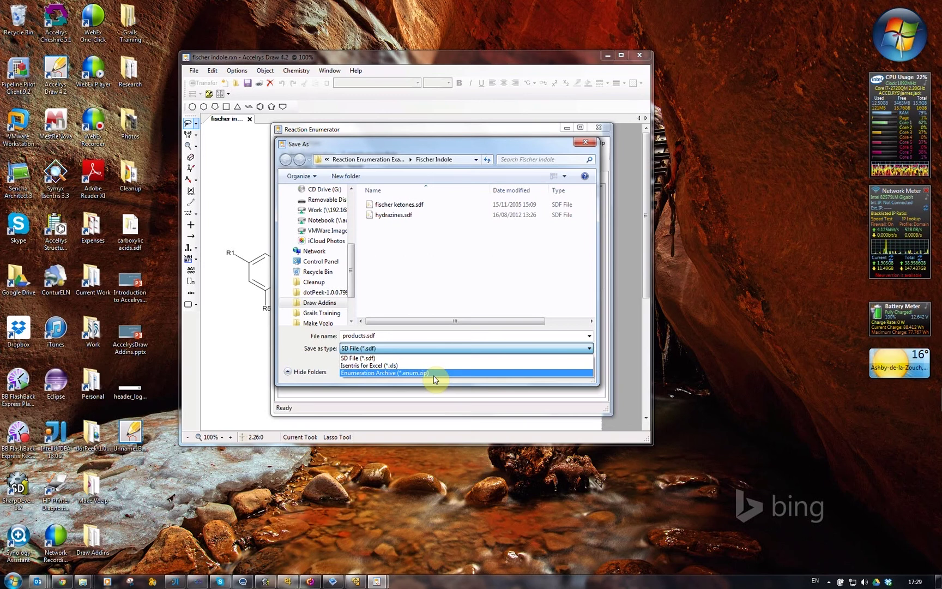
left_click(433, 281)
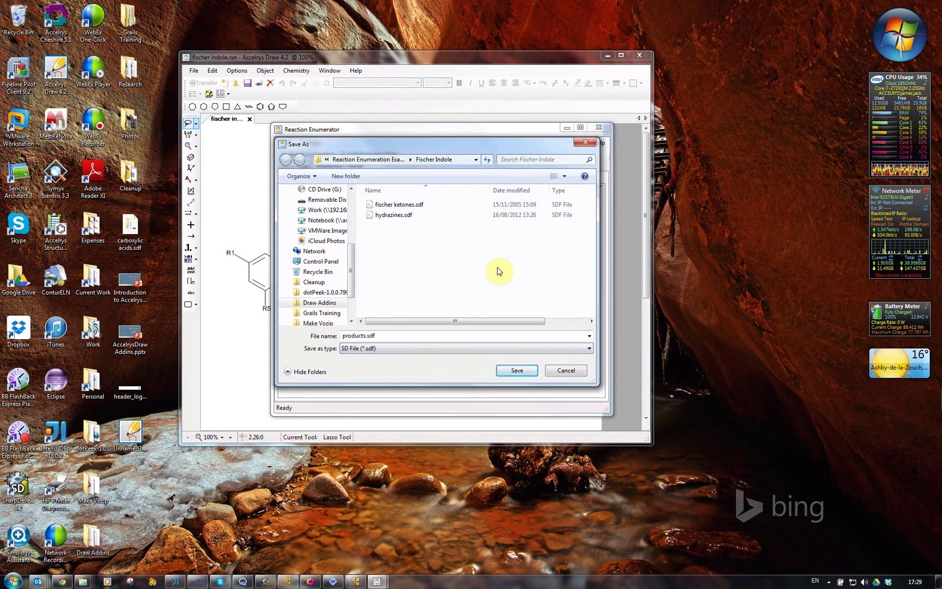
left_click(566, 373)
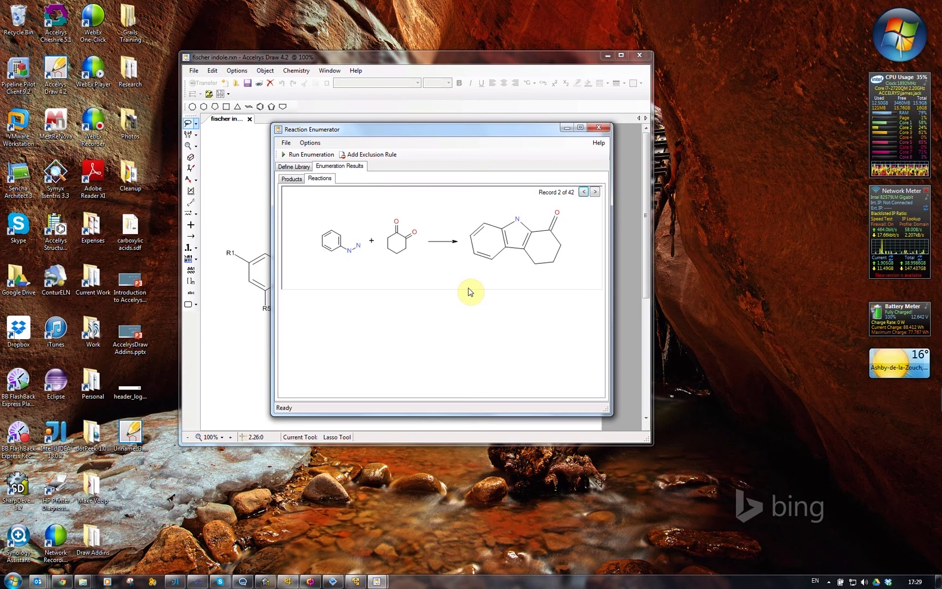
Copy the displayed reaction and paste it into a new Unnamed2 document.
right_click(446, 231)
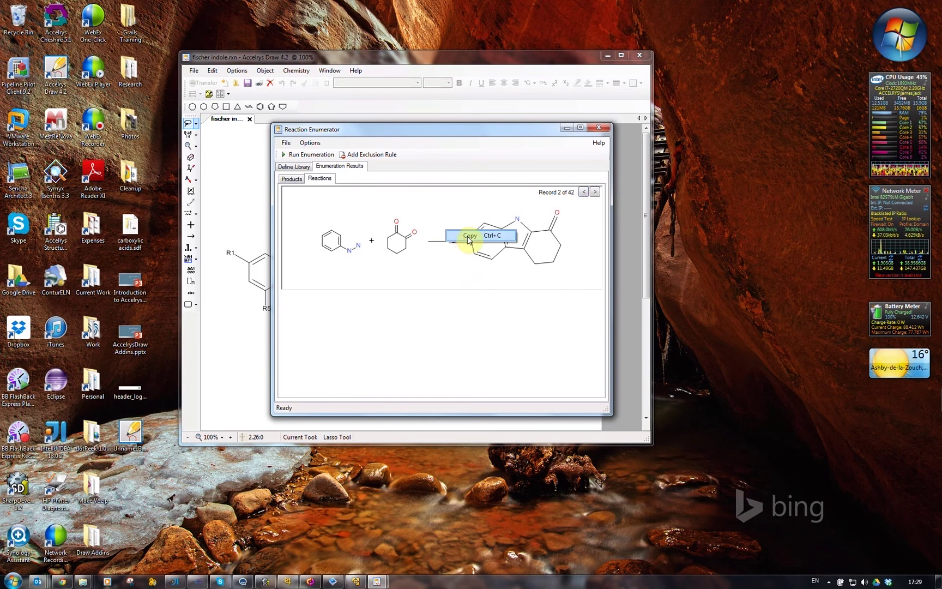
left_click(470, 236)
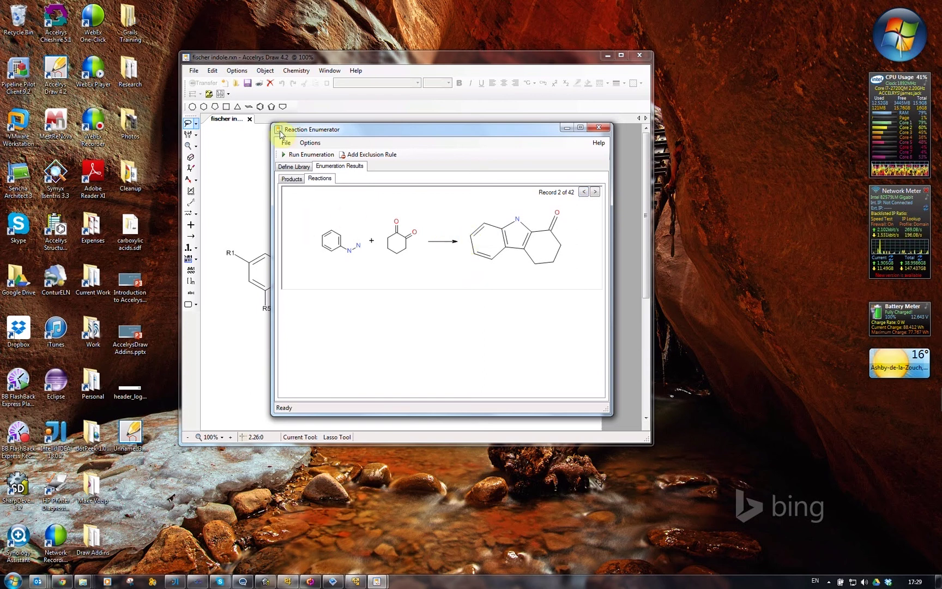
left_click(599, 127)
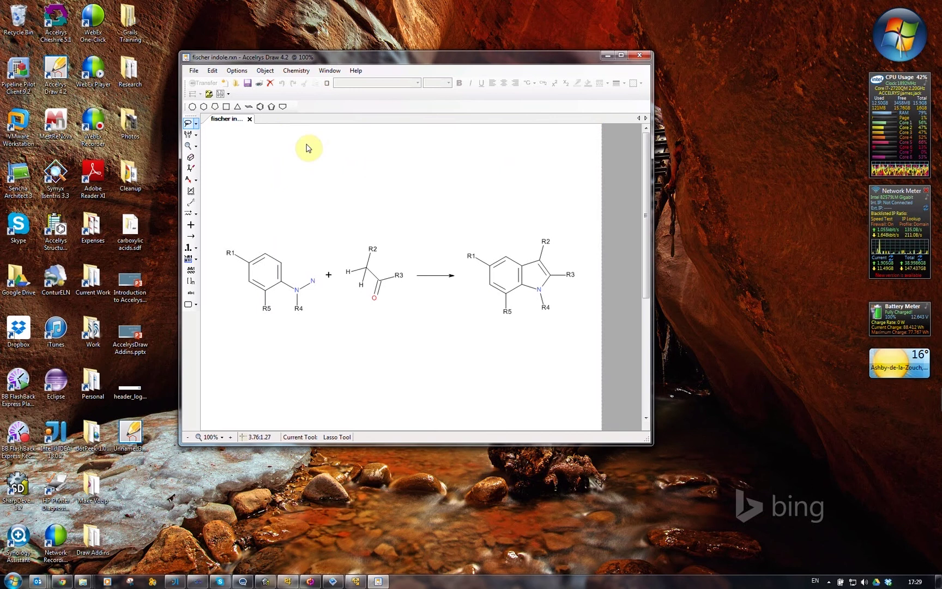
right_click(281, 122)
left_click(305, 129)
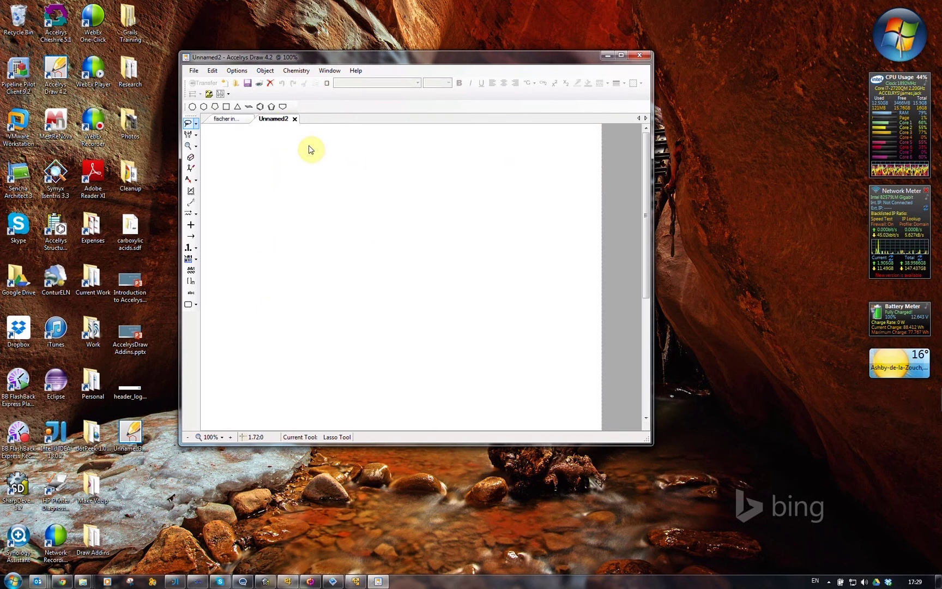
right_click(307, 236)
left_click(341, 238)
left_click_drag(342, 216, 390, 195)
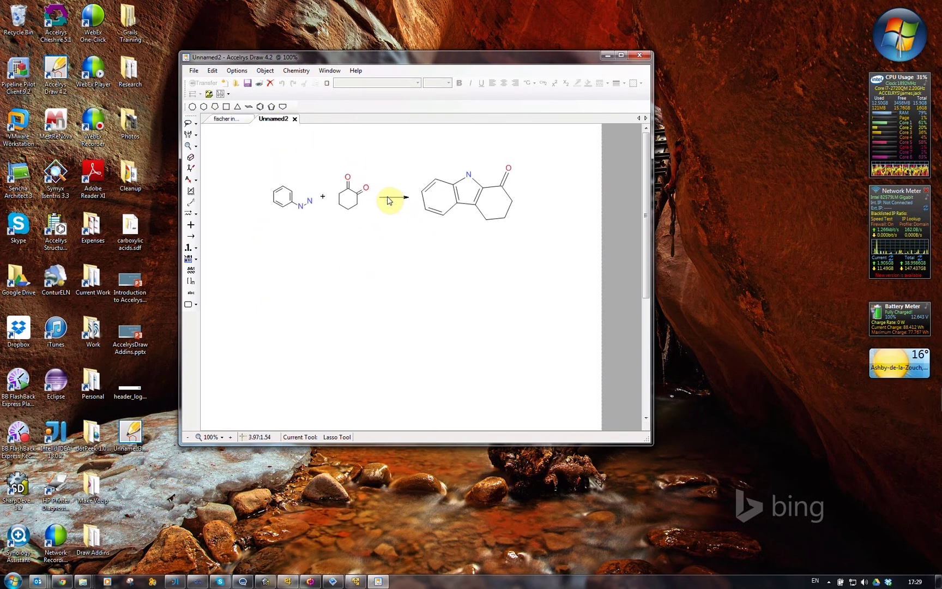
Launch the Reaction Component Viewer from Chemistry > Reactions.
left_click(298, 73)
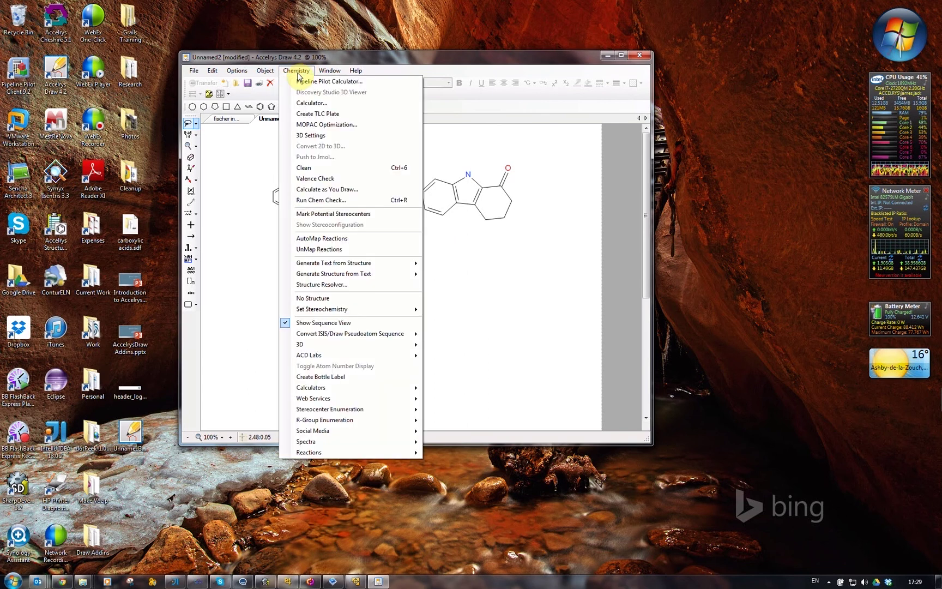
mouse_move(362, 453)
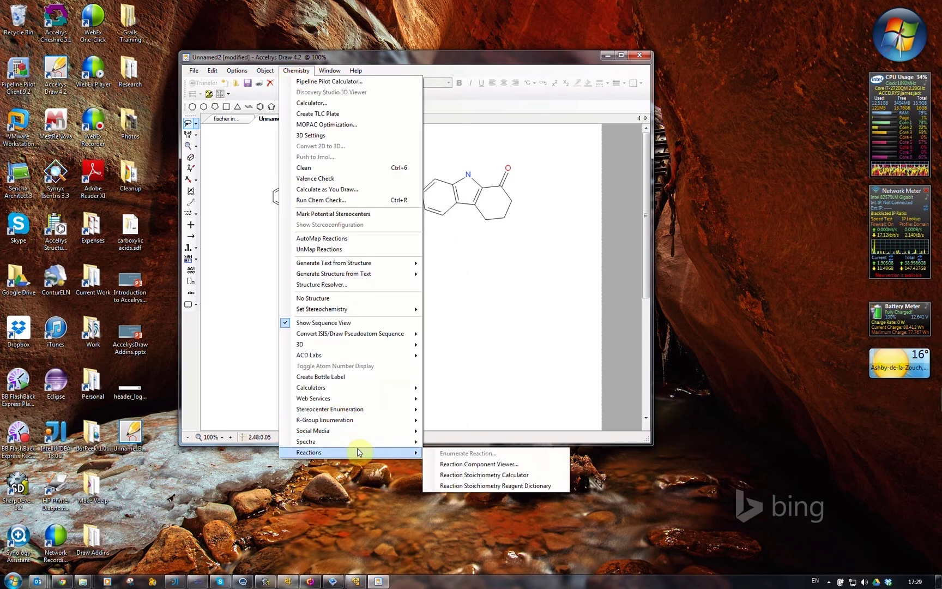
left_click(476, 465)
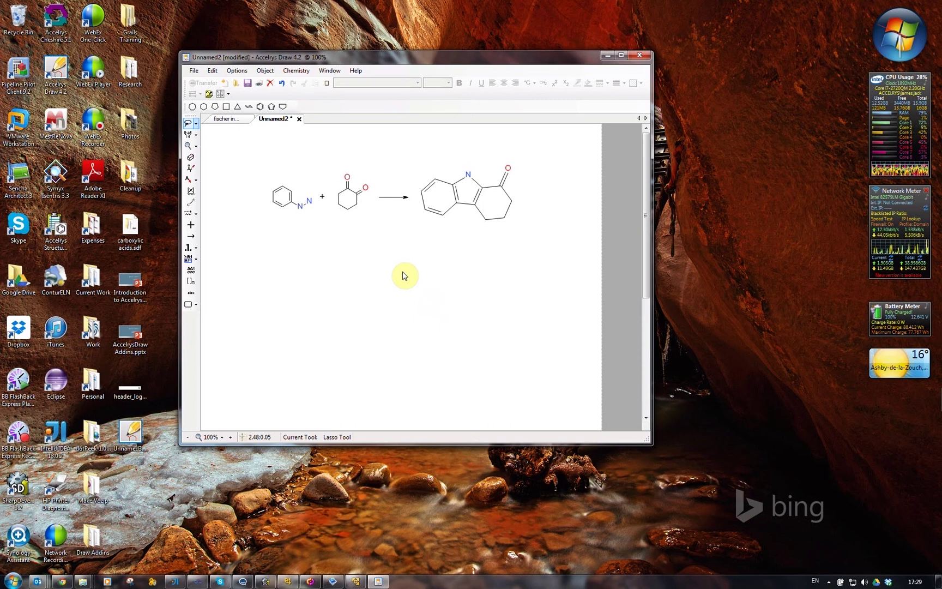
Acknowledge the SDF export of 3 records and centre the Reaction Component Viewer.
left_click(380, 581)
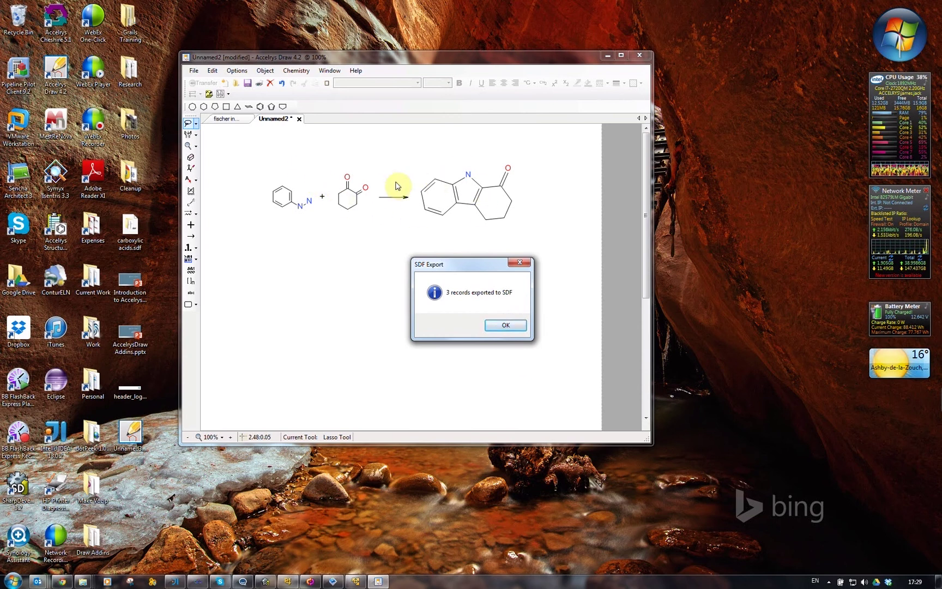
left_click(506, 325)
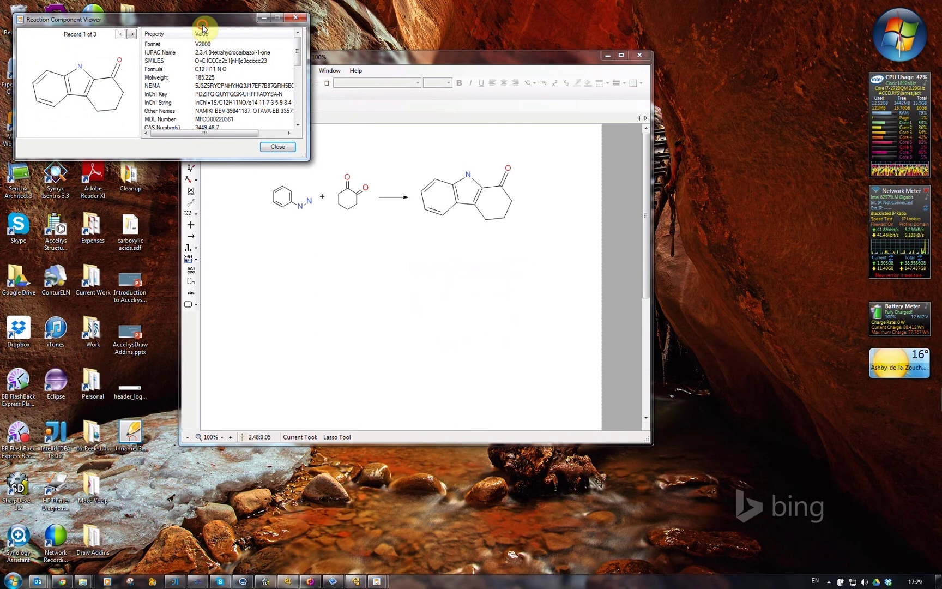
mouse_move(204, 20)
left_mouse_down()
mouse_move(401, 158)
mouse_move(459, 248)
left_mouse_up()
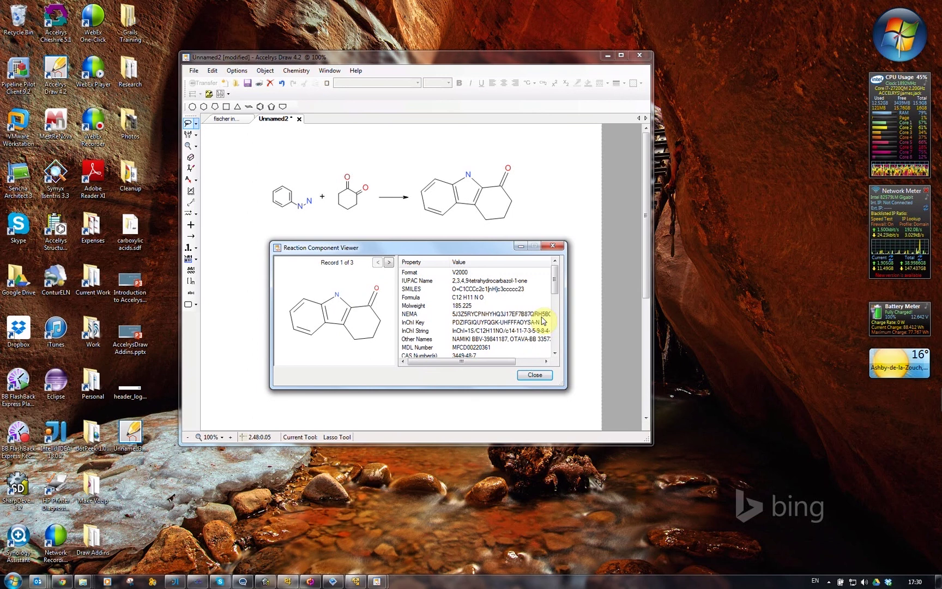
Step through the dione, phenylhydrazine and tetrahydrocarbazolone components, ending on the product record.
mouse_move(556, 287)
left_mouse_down()
mouse_move(558, 296)
mouse_move(558, 273)
left_mouse_up()
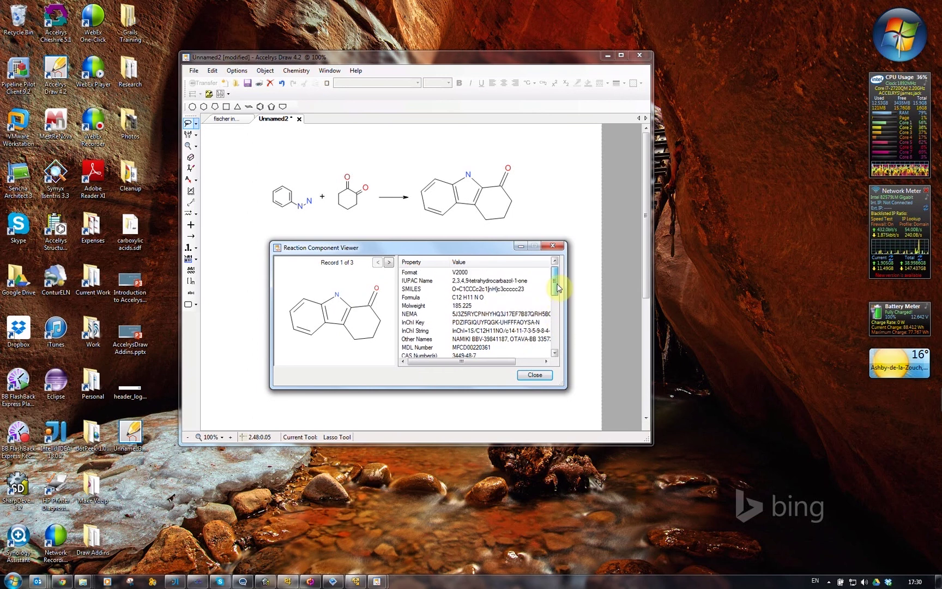
left_click(389, 264)
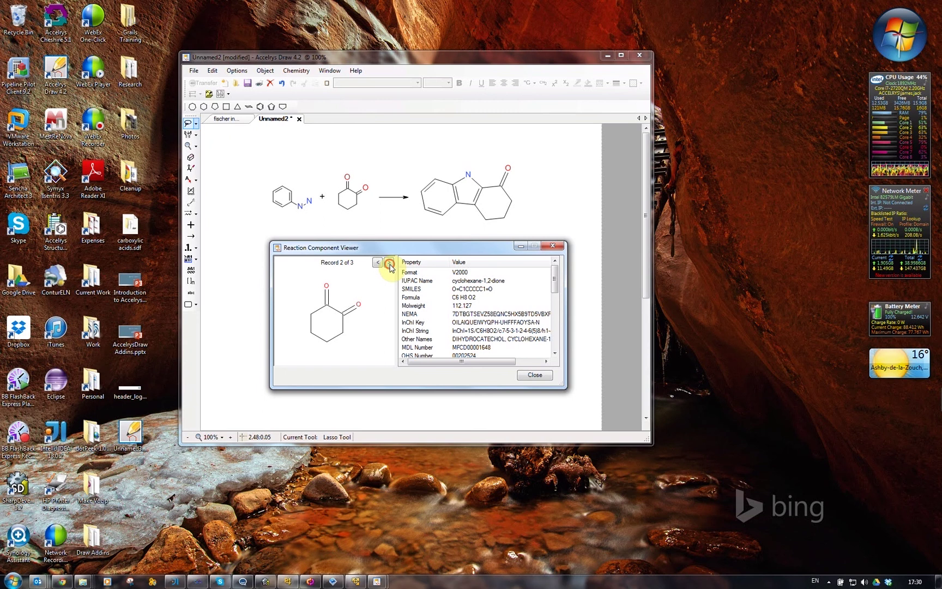
left_click(390, 264)
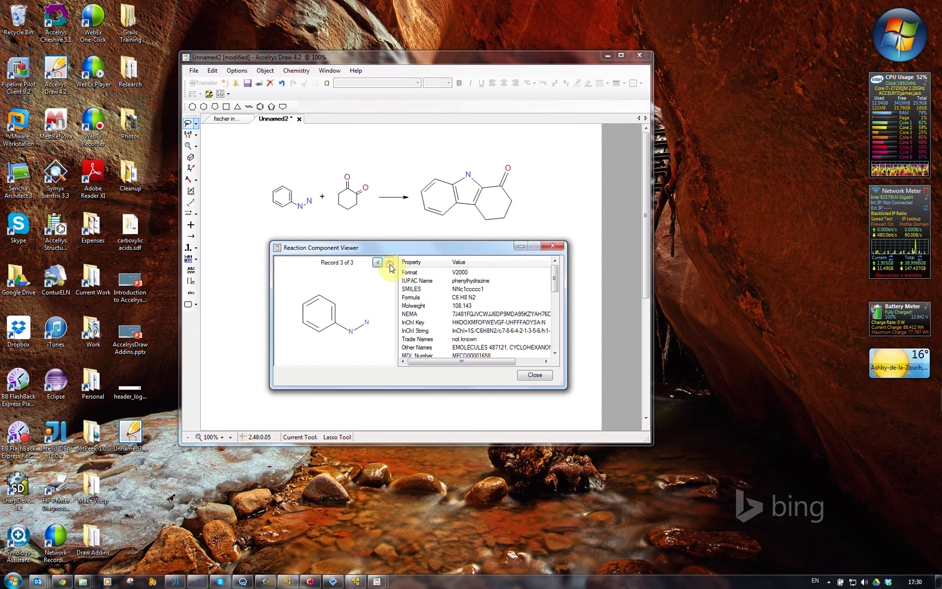
left_click(377, 264)
left_click(376, 264)
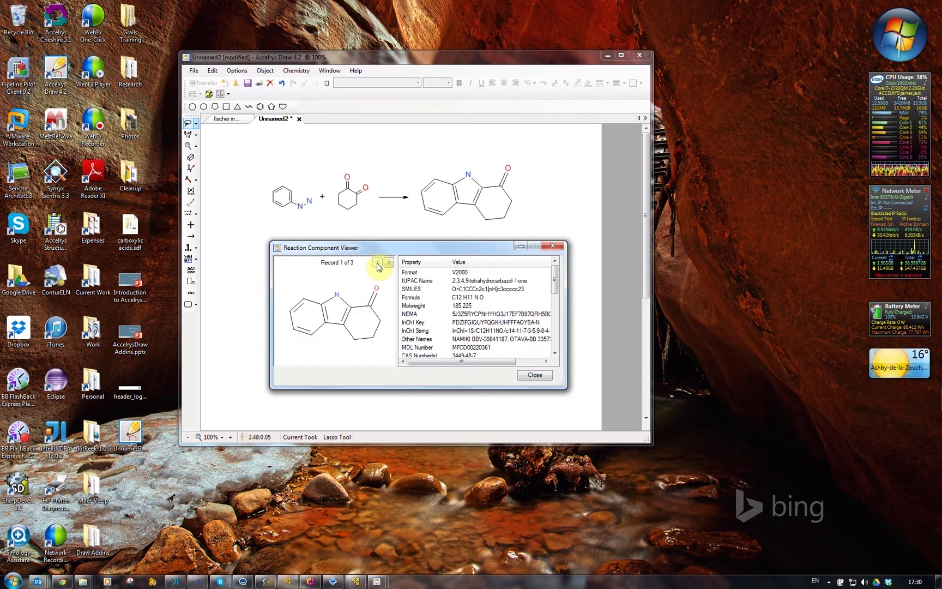
left_click(388, 263)
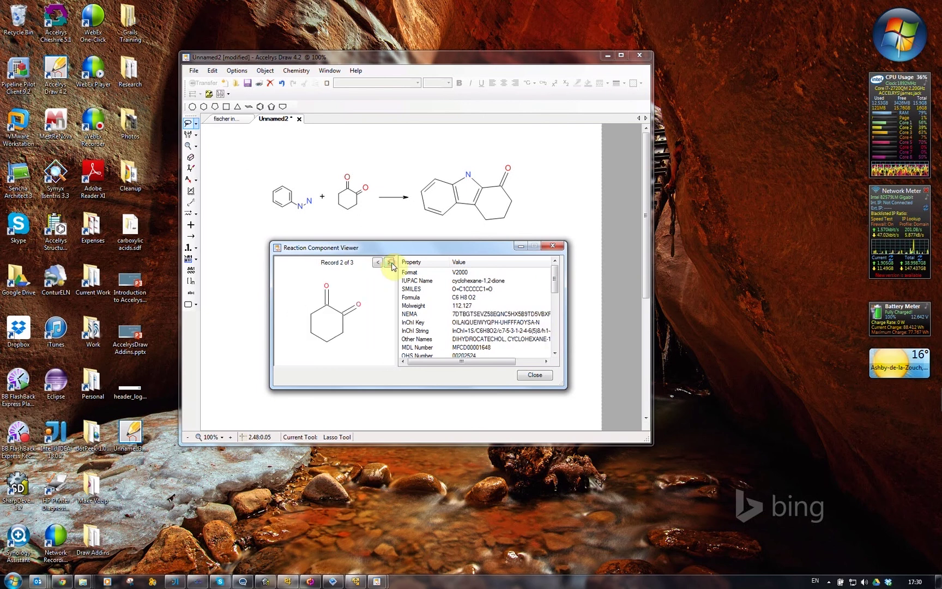
left_click(388, 263)
left_click(379, 264)
left_click(376, 263)
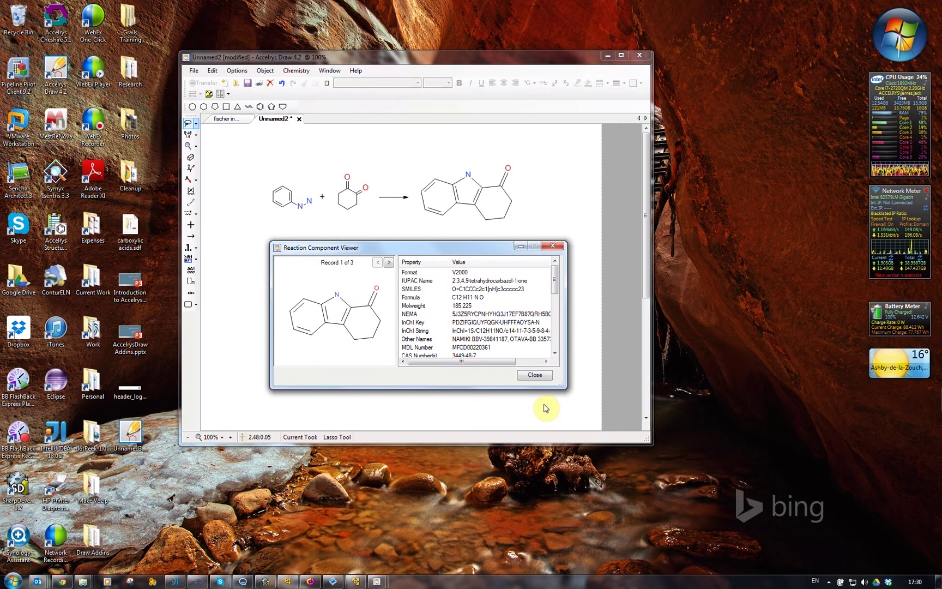
Close the component viewer and add a THF text label above the reaction arrow.
left_click(537, 375)
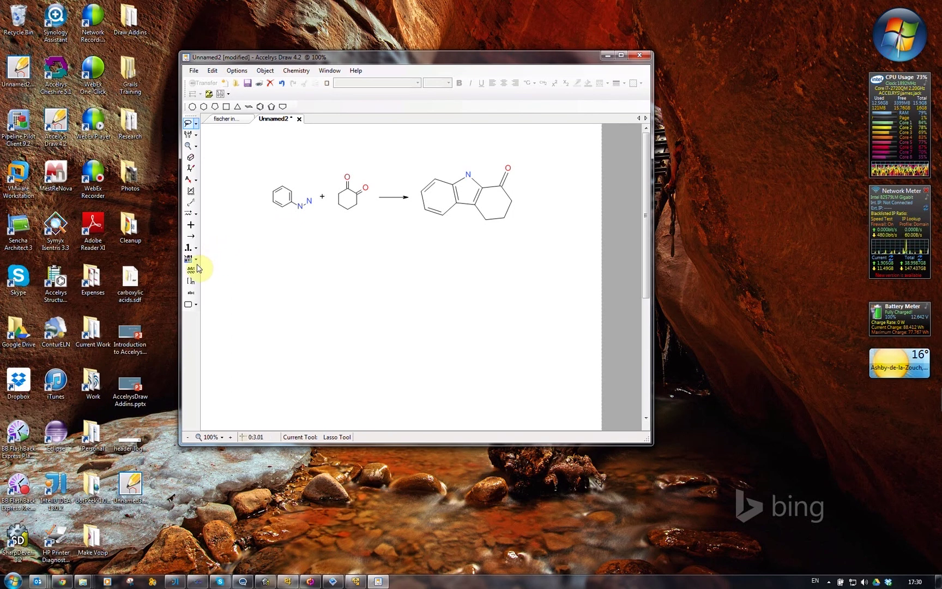
left_click(191, 295)
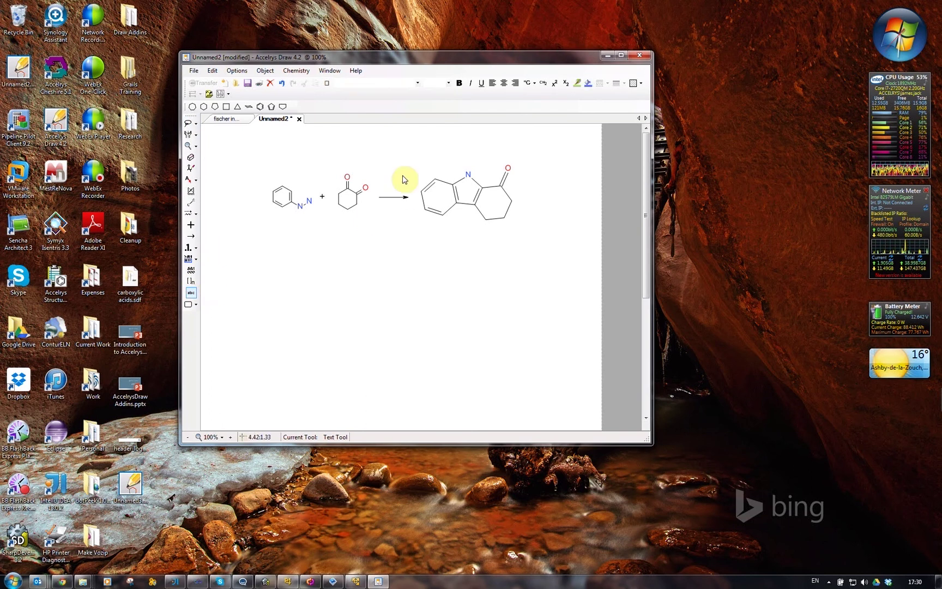
left_click(384, 187)
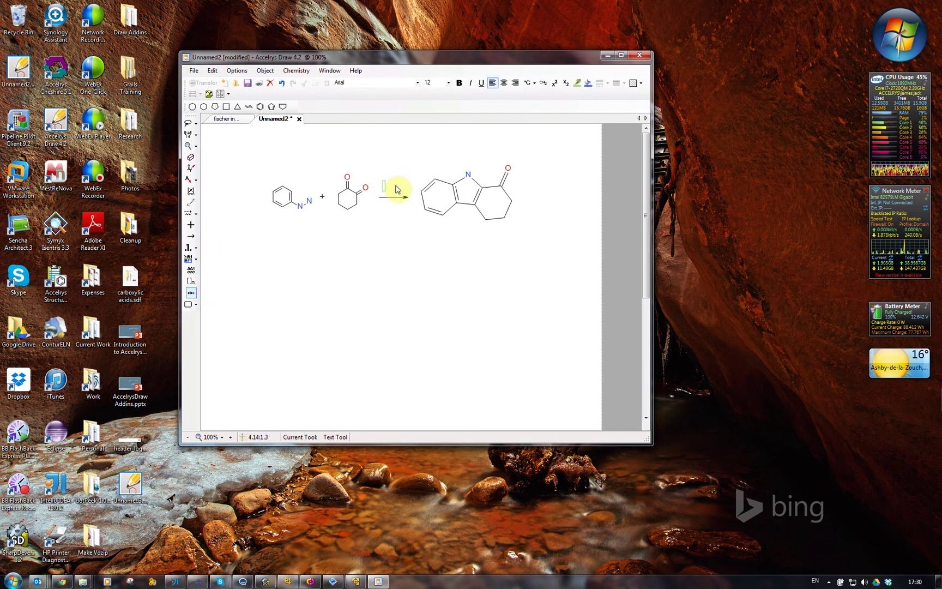
type("THF")
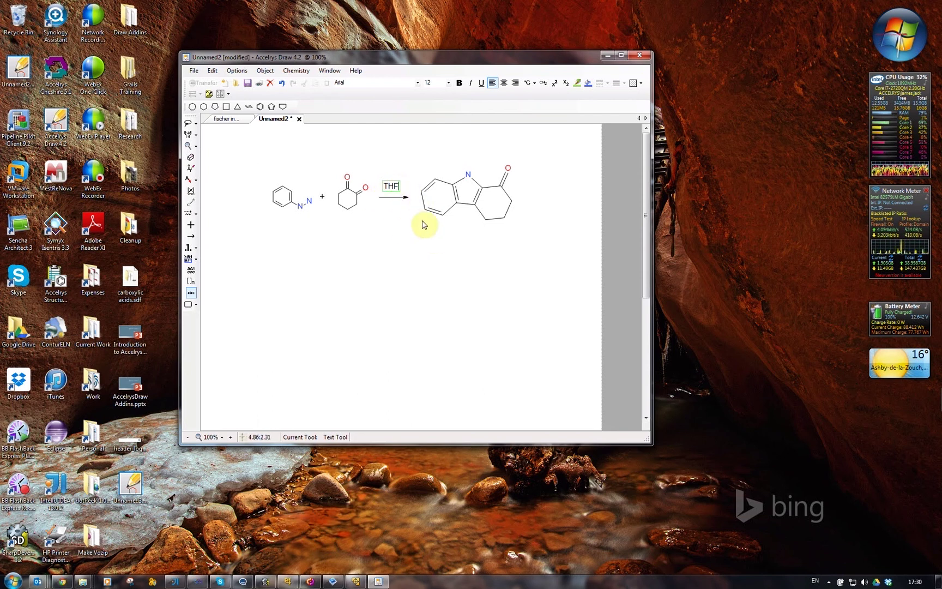
left_click(390, 186)
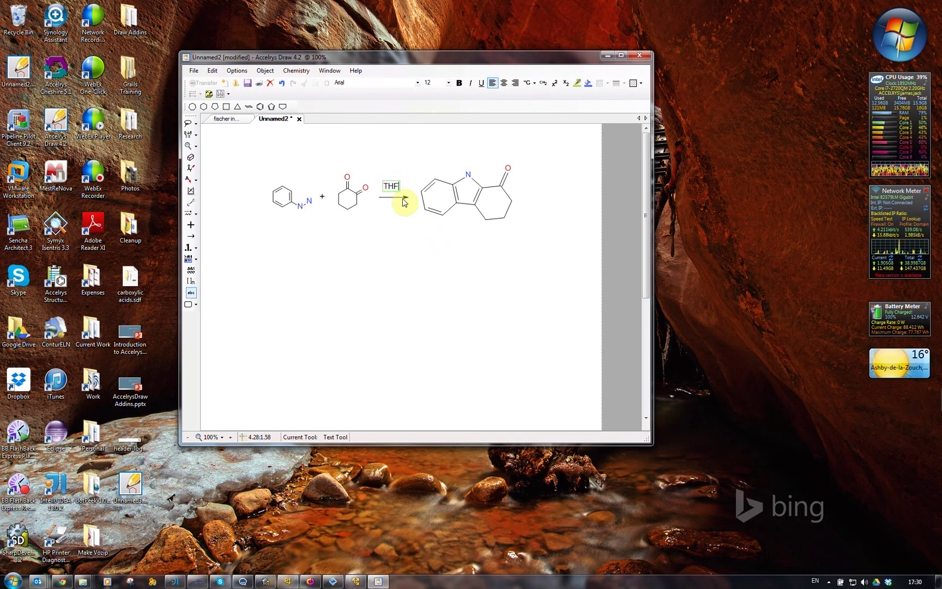
left_click(189, 123)
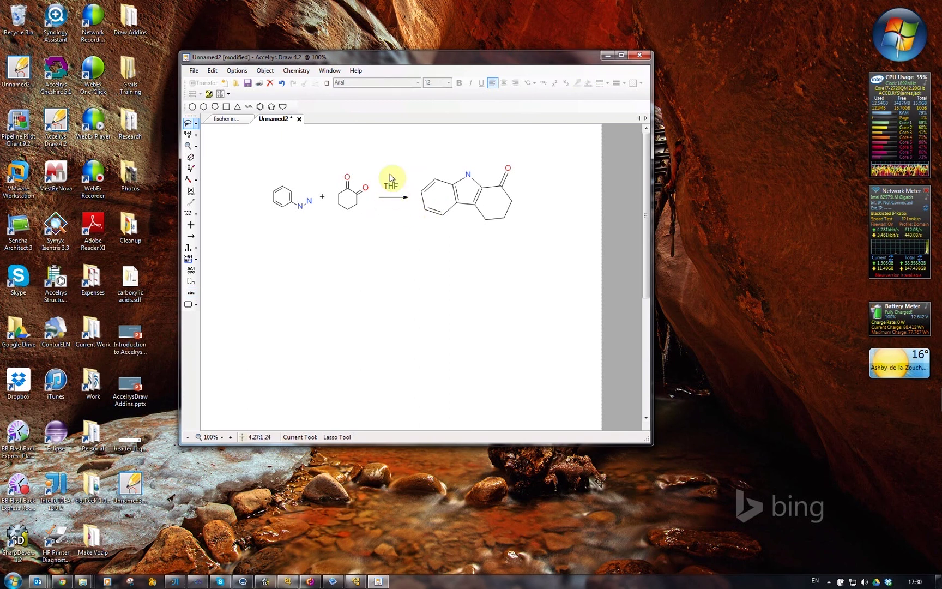
left_click(402, 191)
left_click(416, 263)
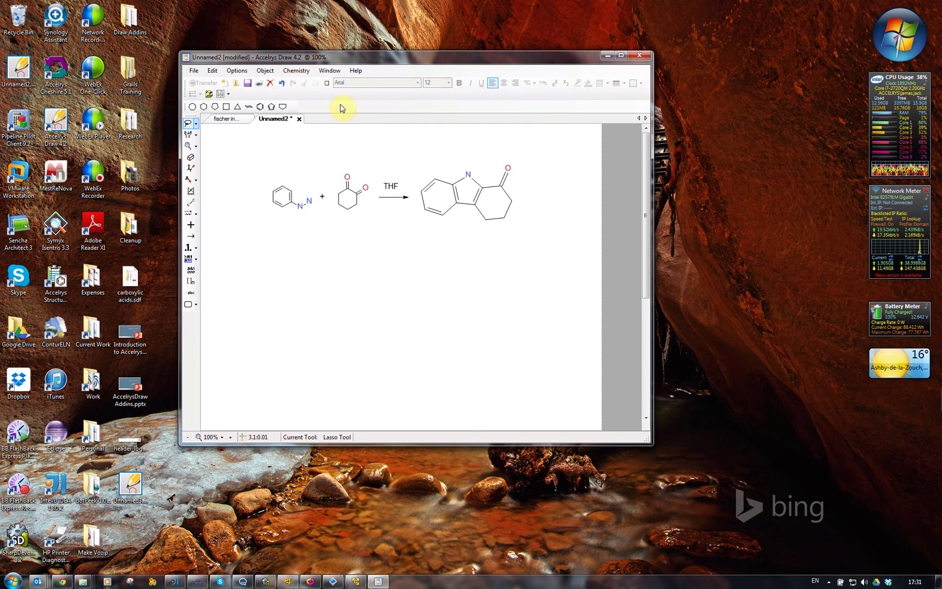
Bring up the Reaction Stoichiometry Calculator grid centred over the drawing.
left_click(298, 70)
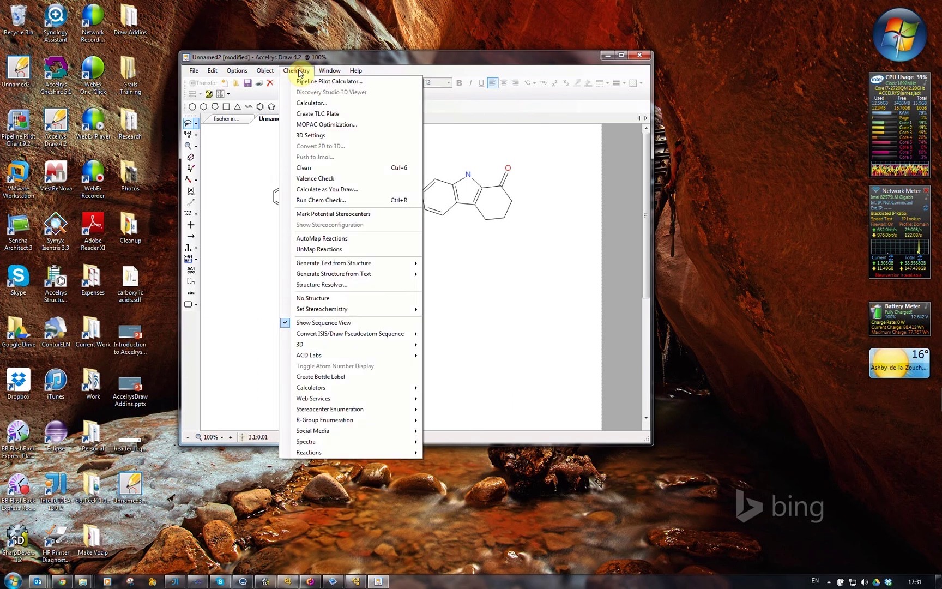
mouse_move(368, 454)
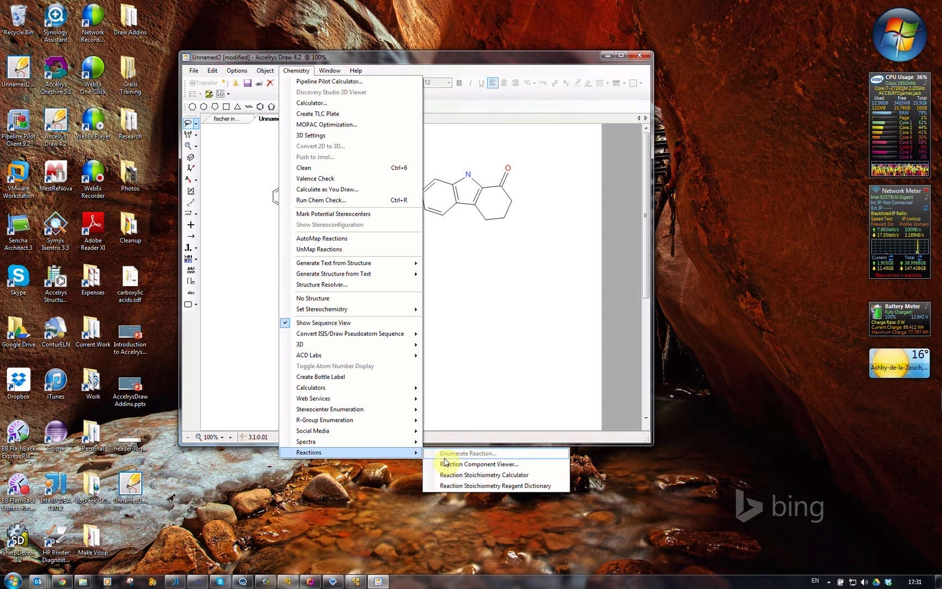
left_click(468, 476)
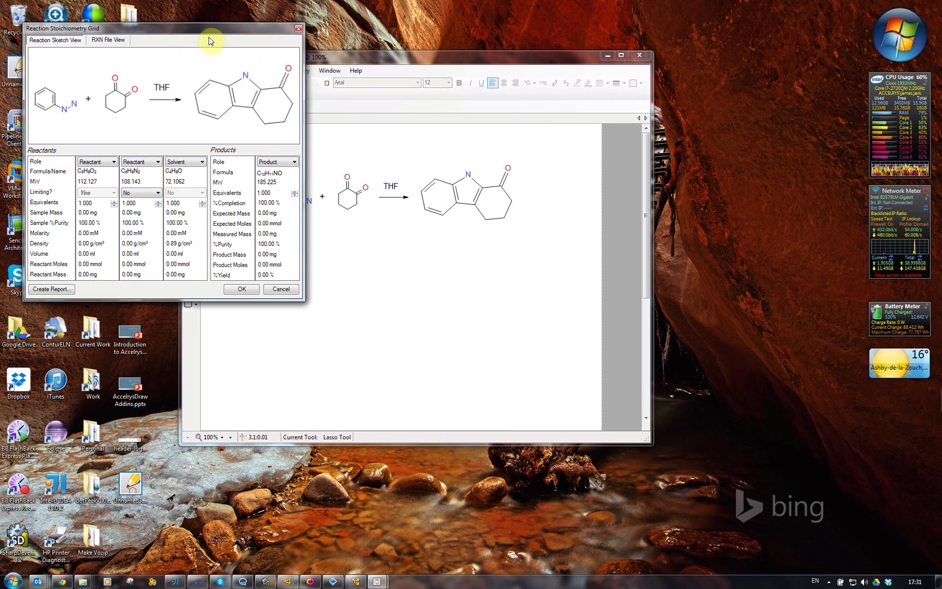
mouse_move(207, 30)
left_mouse_down()
mouse_move(487, 232)
mouse_move(482, 244)
mouse_move(451, 237)
left_mouse_up()
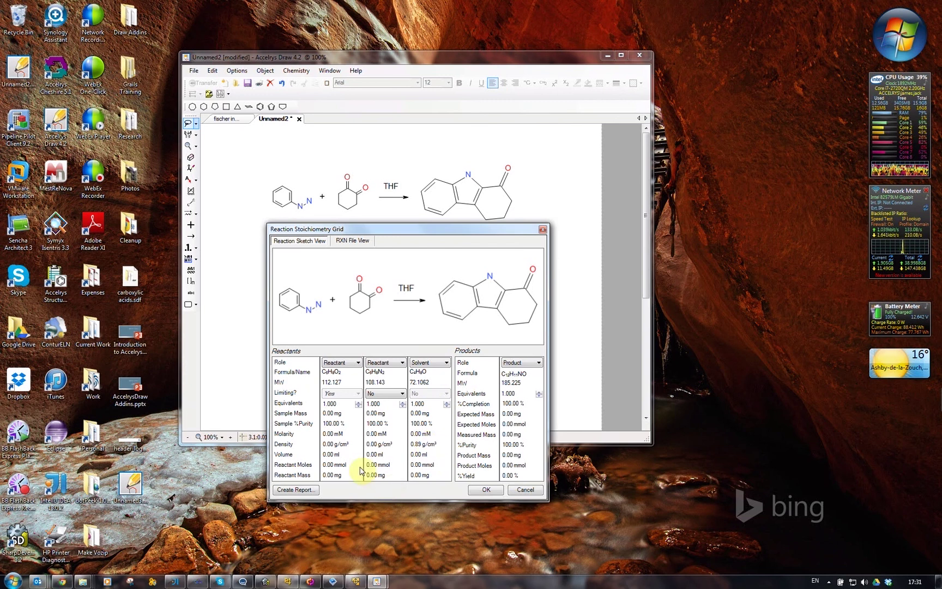
Enter 50 mg as the first reactant mass, giving 82.60 mg expected product.
left_click(327, 476)
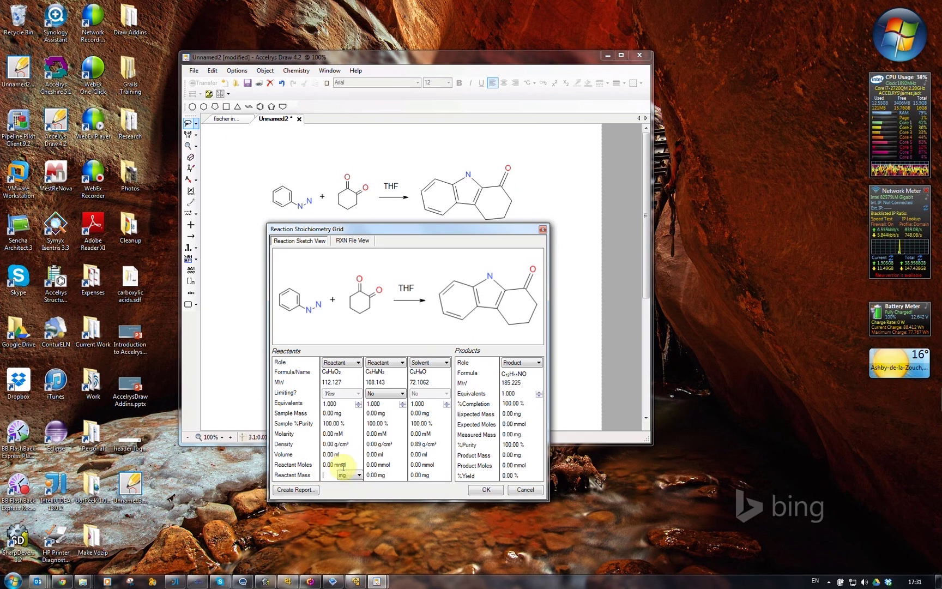
type("50")
key("Return")
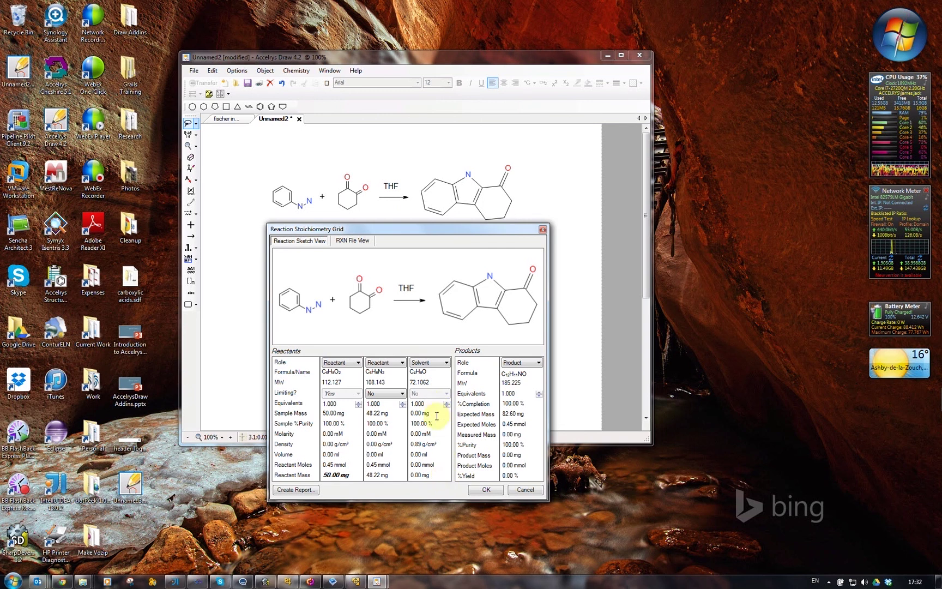
Enter 100 ml solvent volume, 70 mg measured product mass and 75% purity, giving 63.56% yield.
left_click(416, 454)
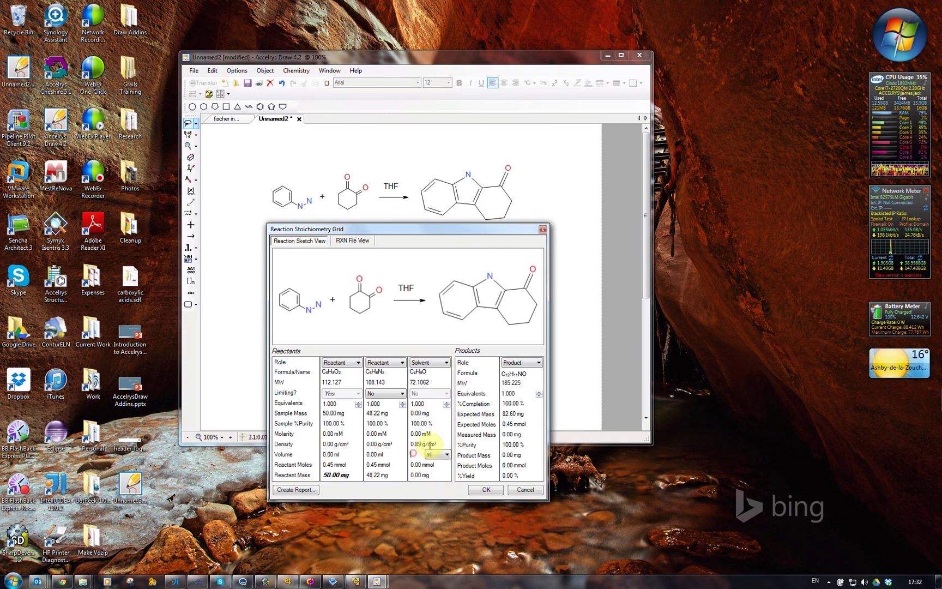
type("100")
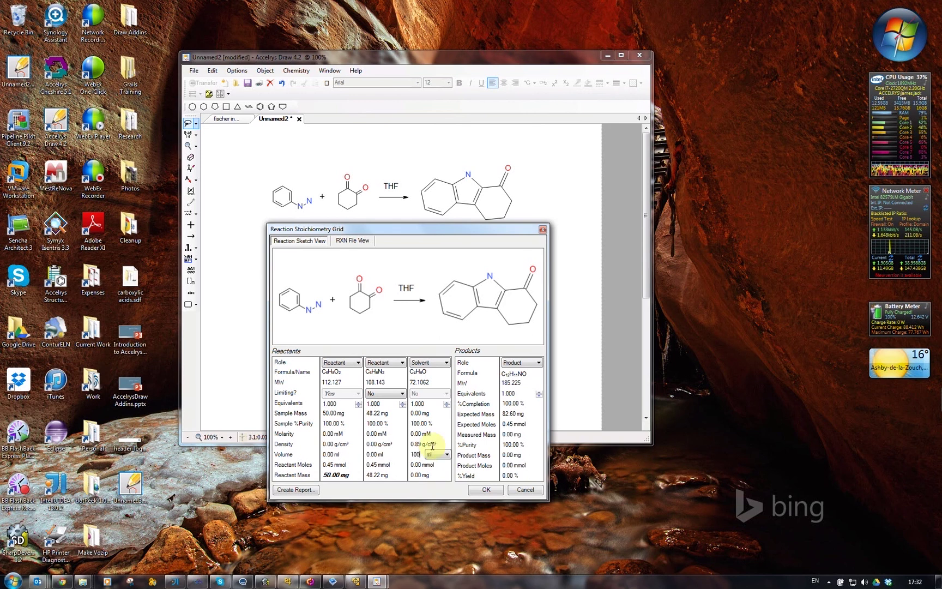
left_click(425, 433)
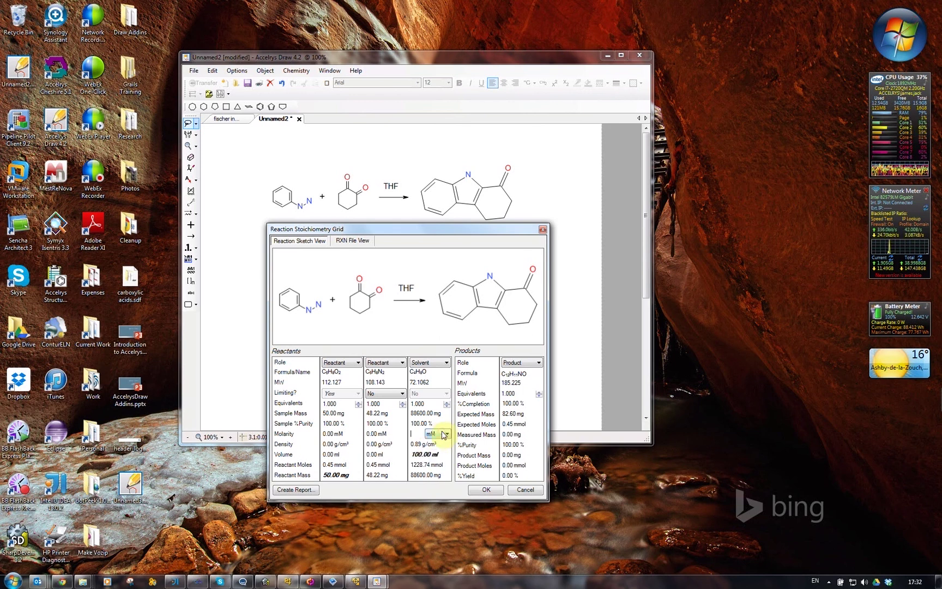
left_click(517, 435)
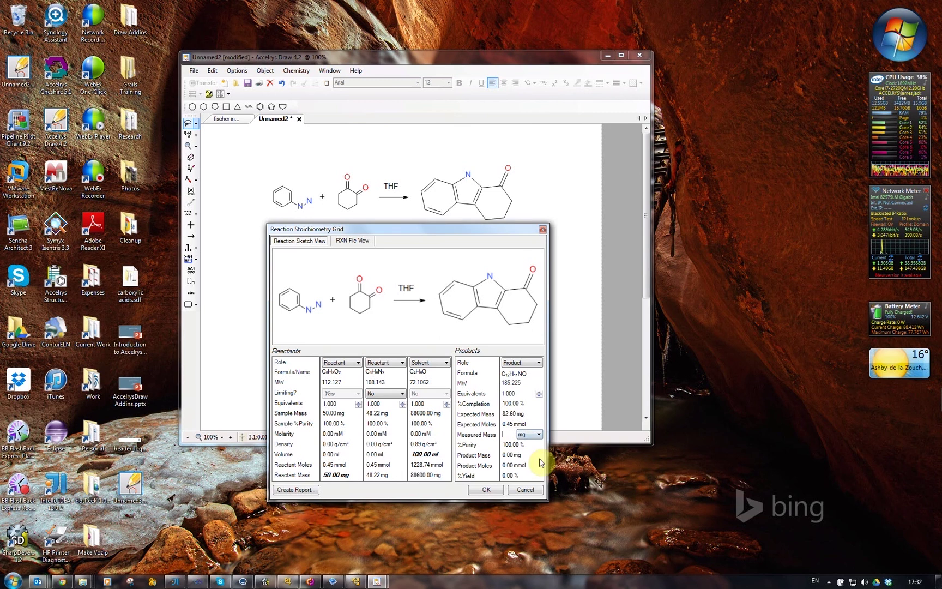
type("70")
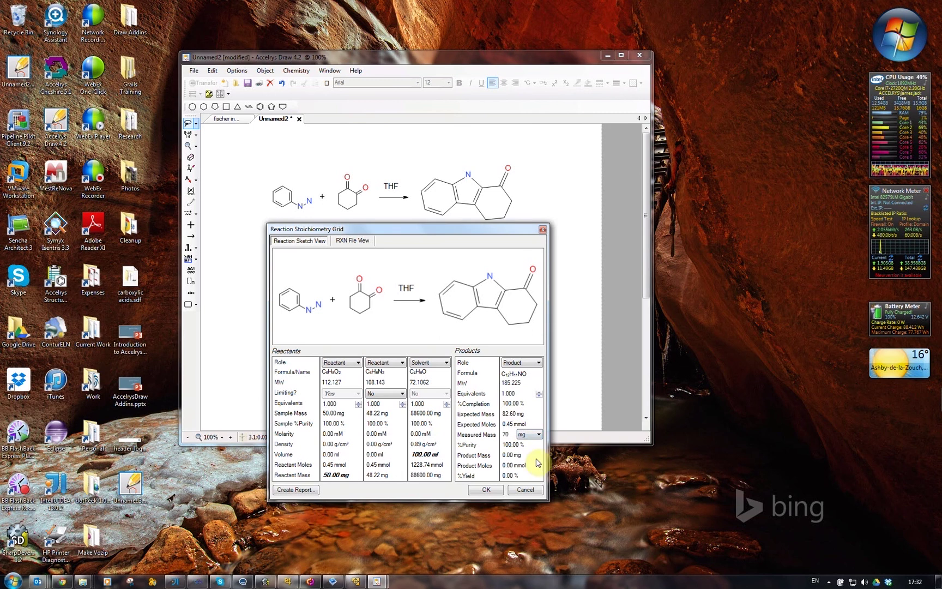
left_click(531, 415)
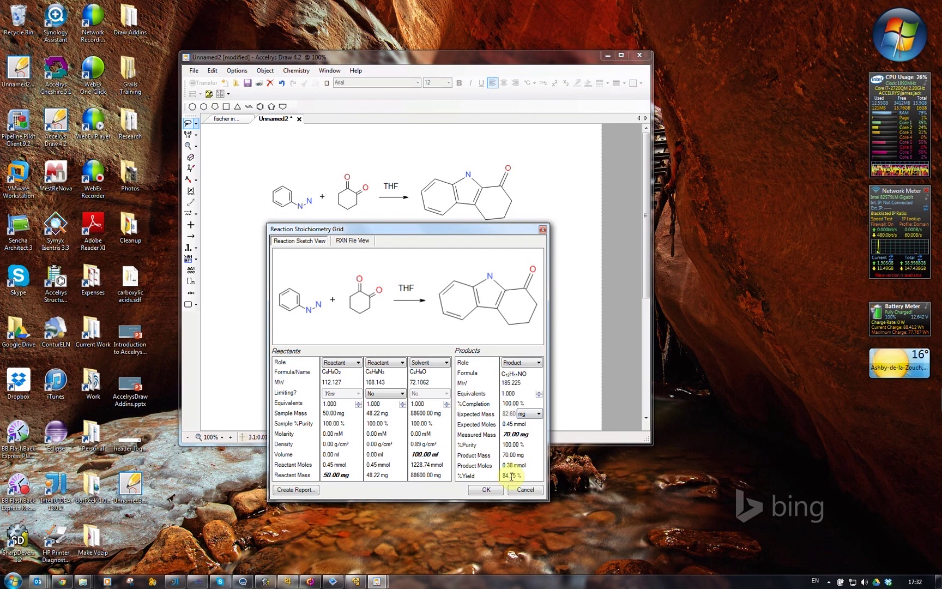
left_click(510, 445)
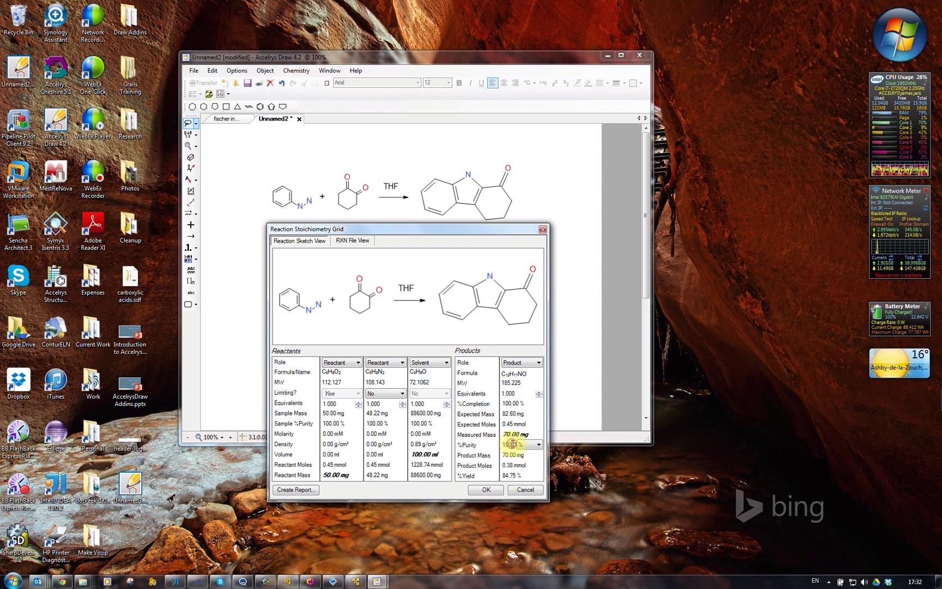
double_click(504, 444)
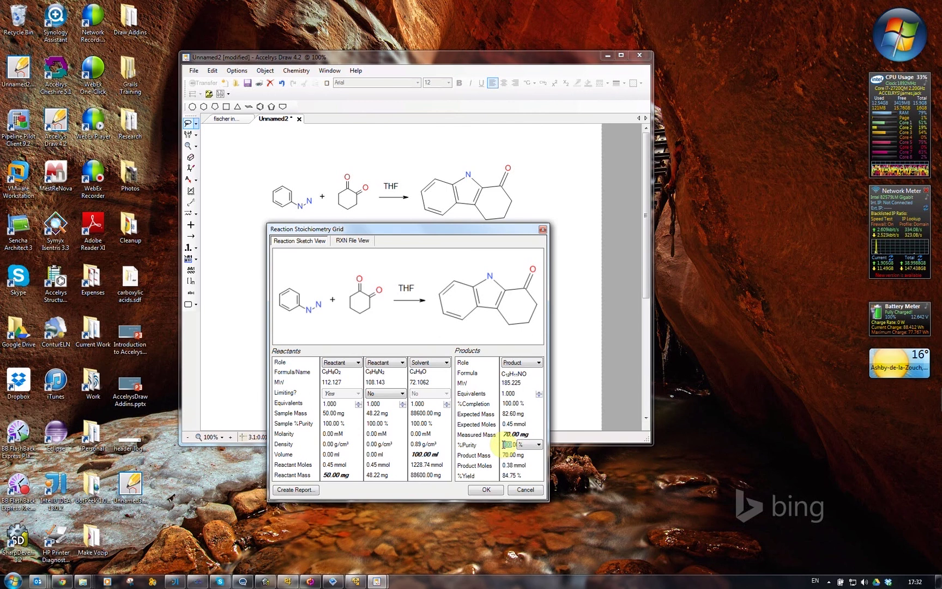
type("75")
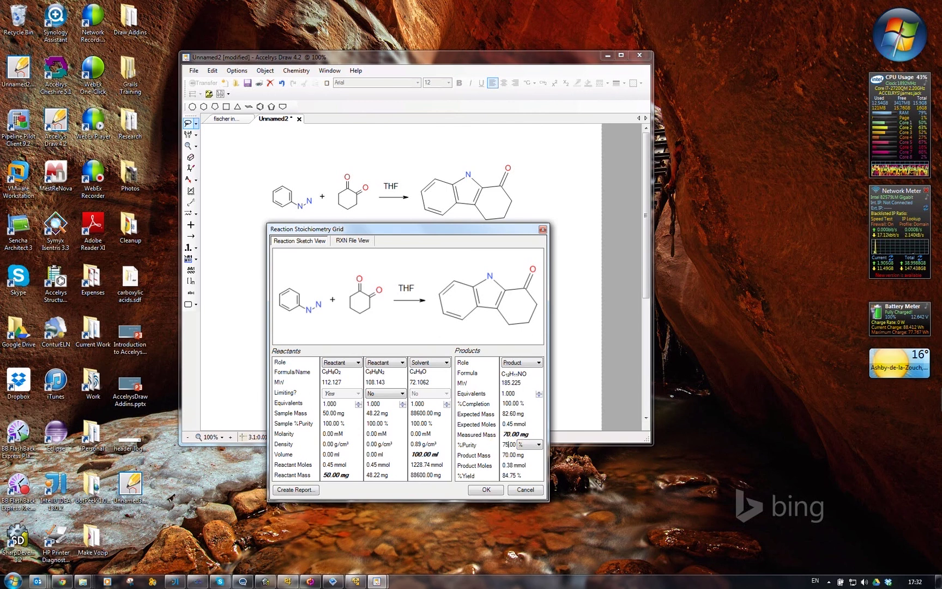
left_click(512, 414)
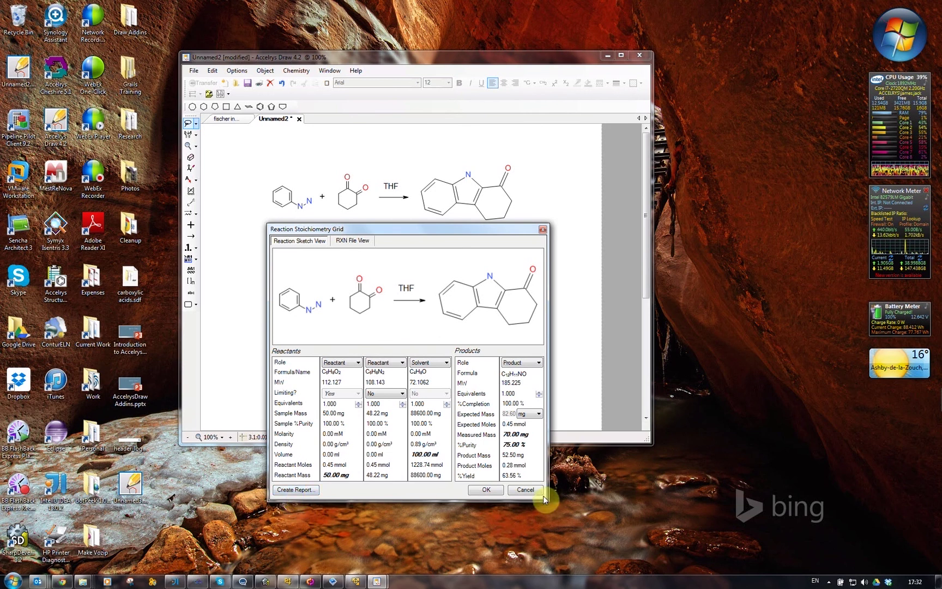
left_click(525, 491)
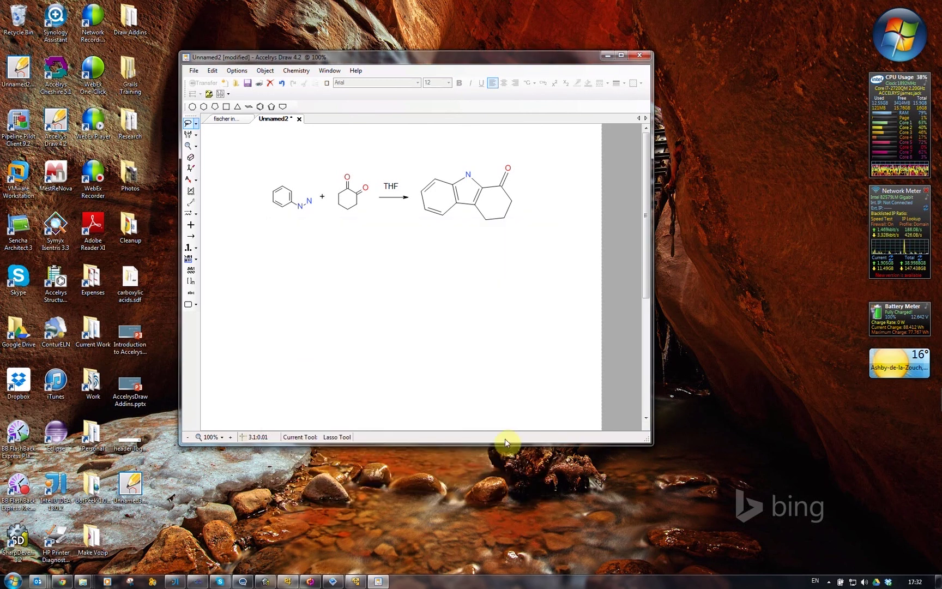
left_click(296, 70)
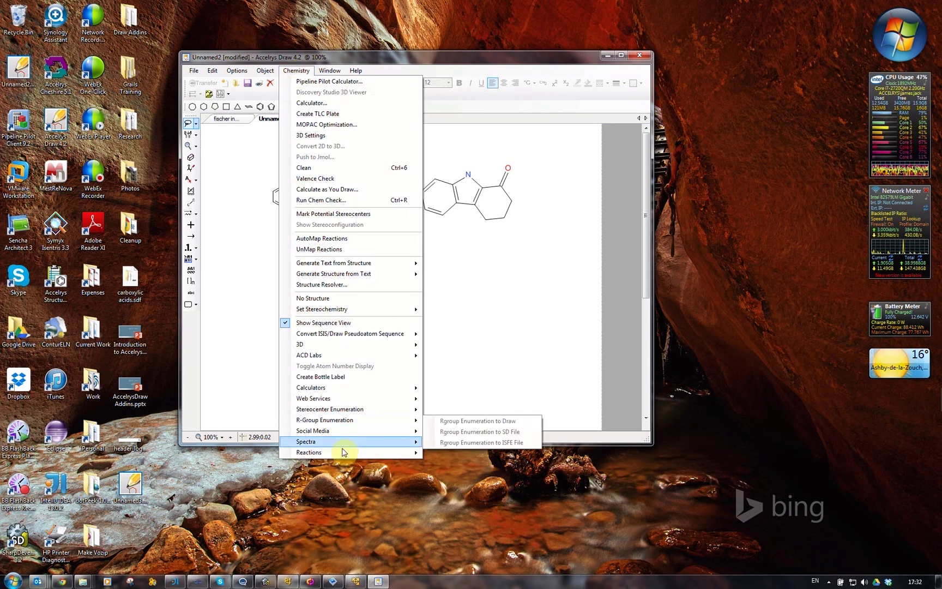
mouse_move(344, 450)
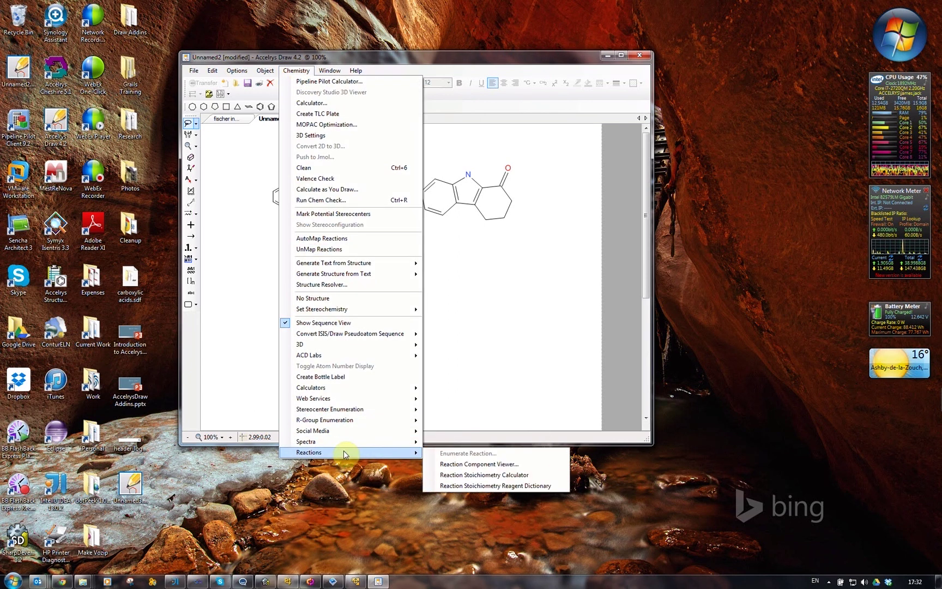
left_click(478, 487)
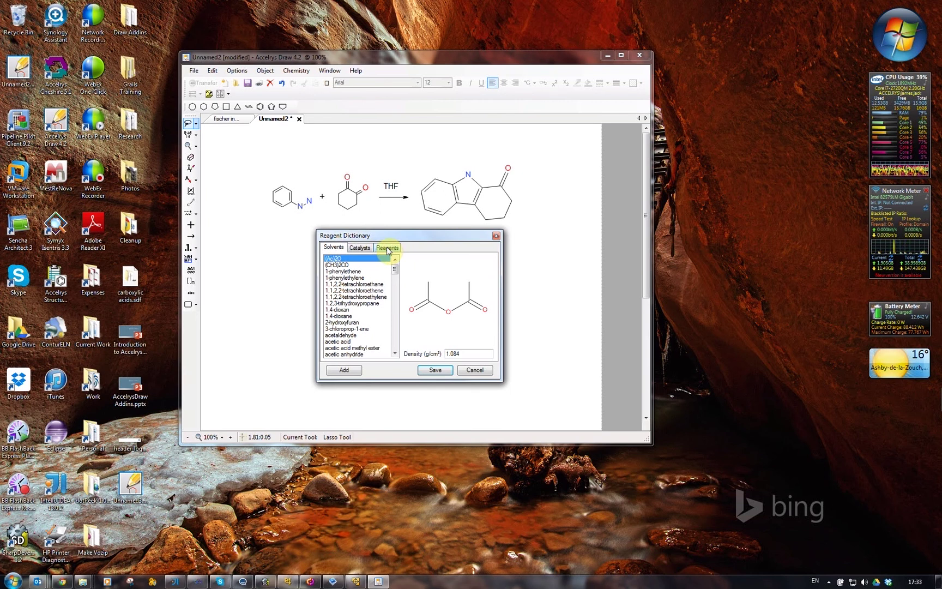
left_click_drag(395, 268, 405, 345)
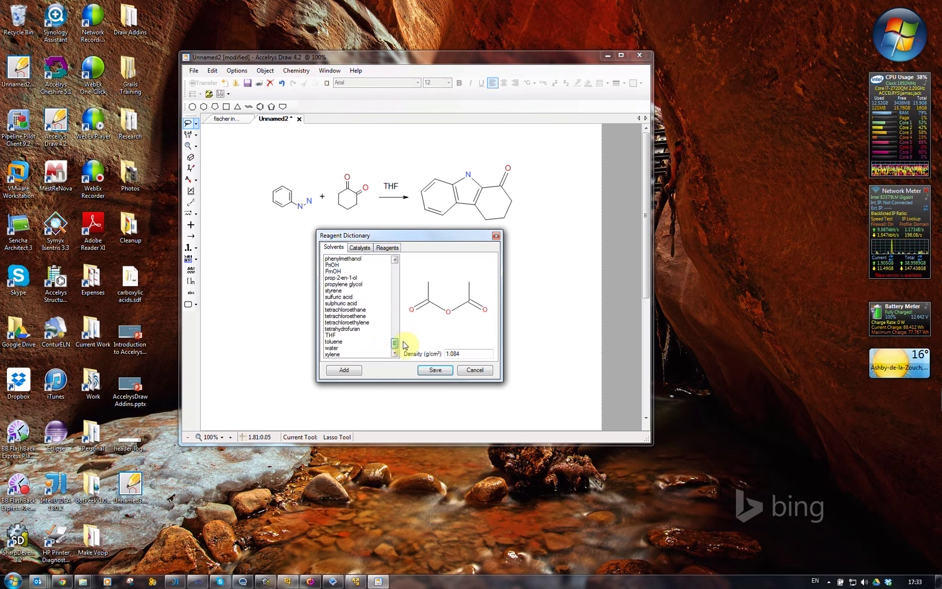
left_click(332, 335)
left_click(468, 353)
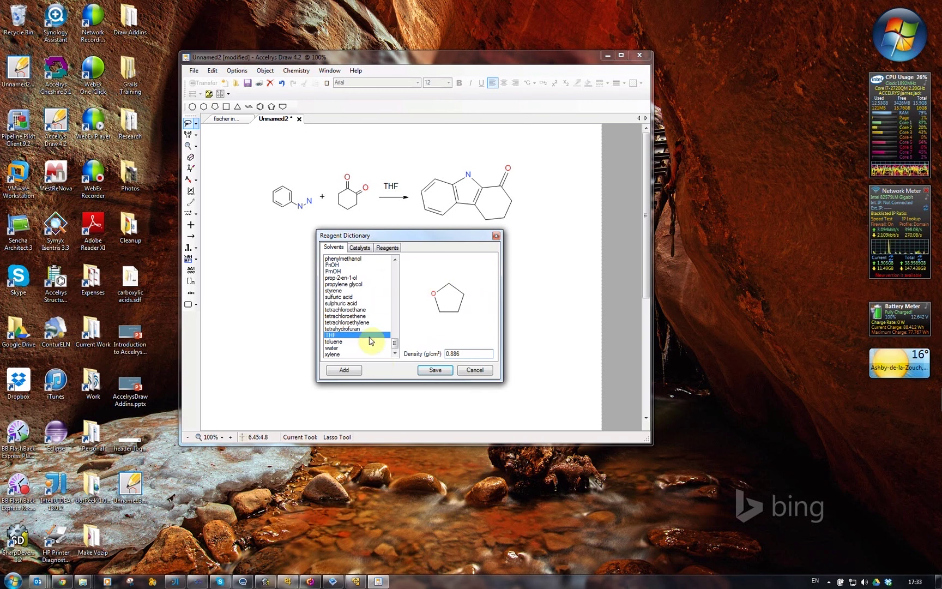
left_click(361, 248)
left_click(387, 248)
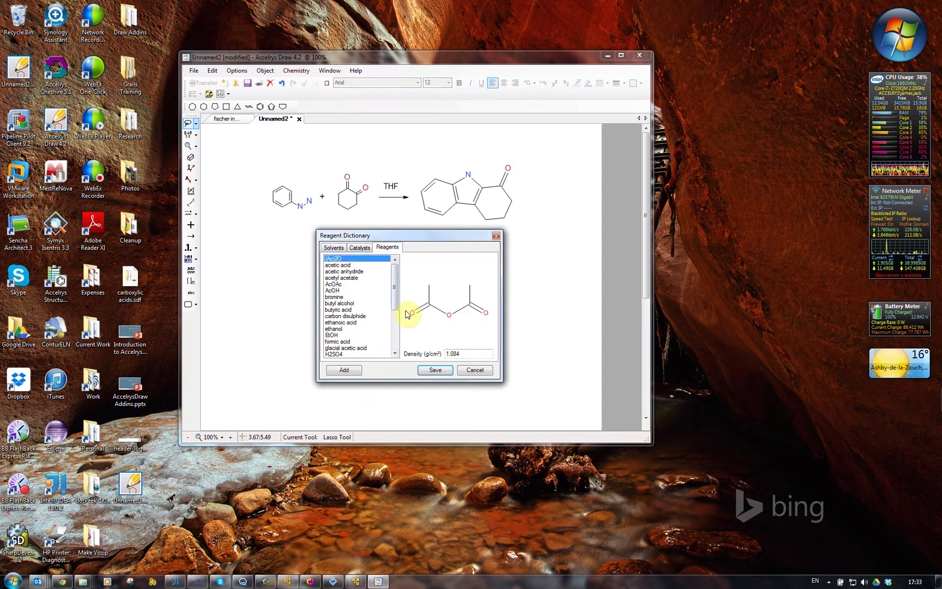
left_click(477, 371)
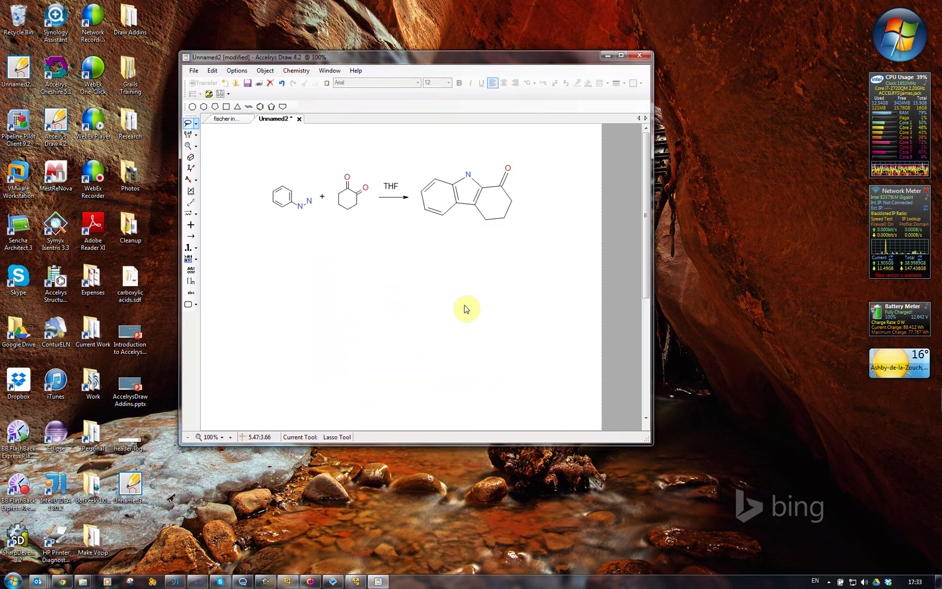